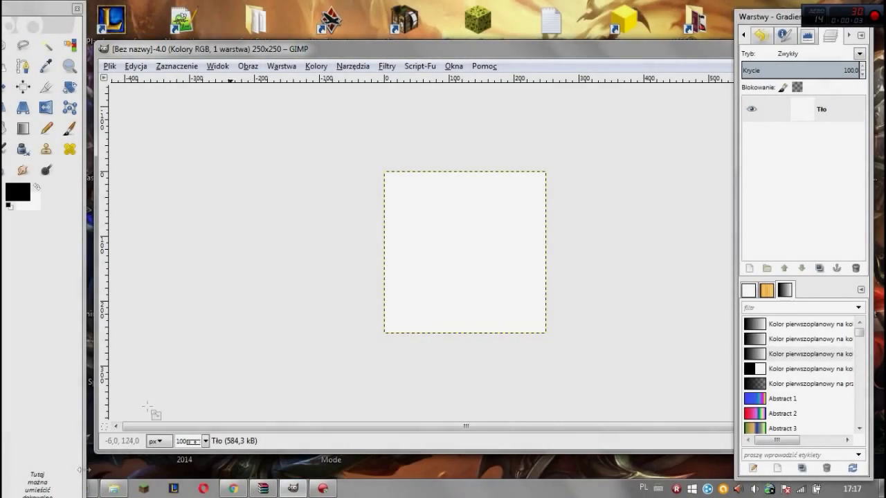
Drop bg_05.png from the backgrounds folder onto the 250×250 image as a new layer
left_click(113, 488)
mouse_move(408, 294)
left_mouse_down()
mouse_move(723, 225)
mouse_move(830, 105)
left_mouse_up()
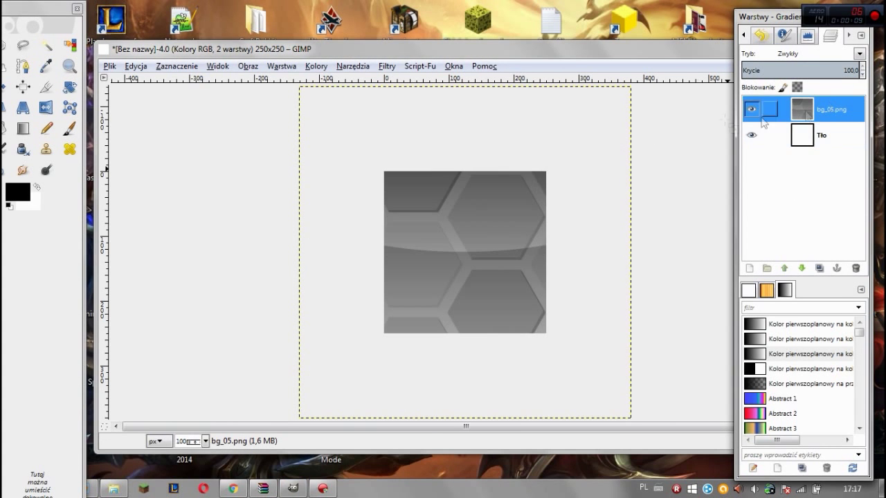
left_click_drag(28, 22, 64, 25)
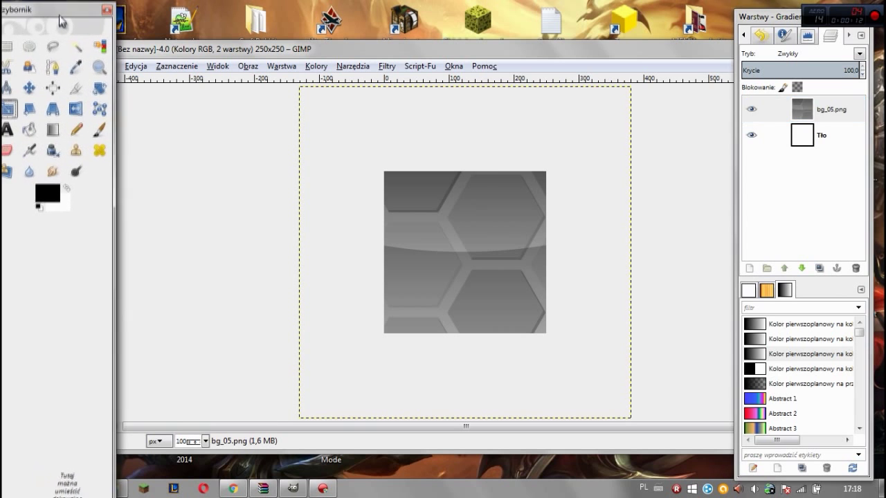
Scale the bg_05 hexagon layer down to roughly the canvas size
left_click(360, 225)
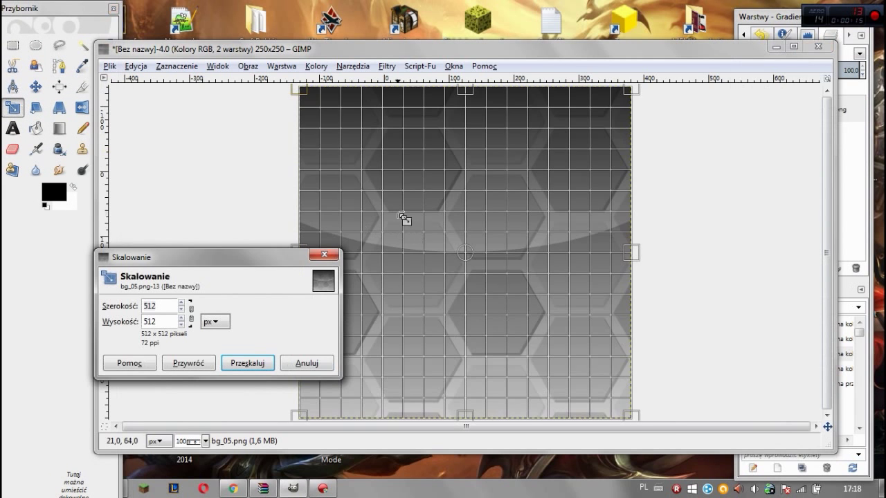
key("minus")
mouse_move(405, 217)
left_mouse_down()
mouse_move(434, 219)
mouse_move(425, 211)
left_mouse_up()
mouse_move(558, 344)
left_mouse_down()
mouse_move(524, 295)
mouse_move(512, 303)
mouse_move(521, 303)
left_mouse_up()
left_click(253, 363)
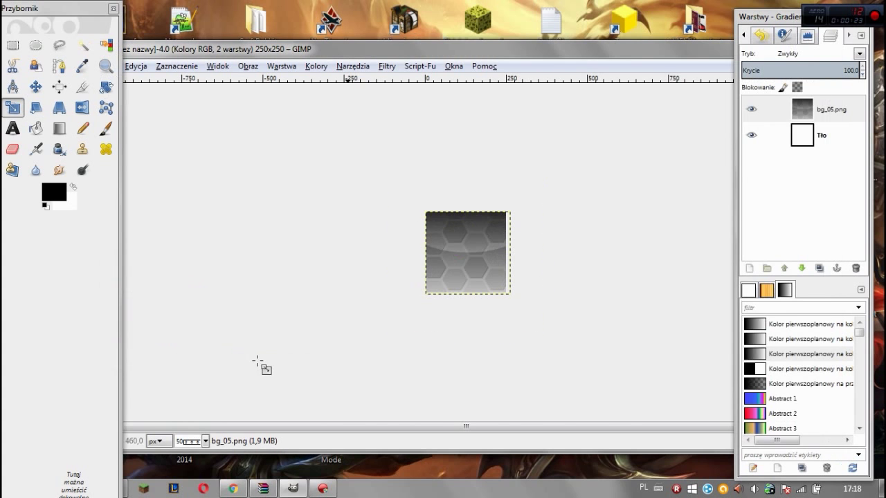
Narrow the hexagon layer to 245 px wide and add a new transparent layer
left_click(485, 253)
mouse_move(524, 243)
left_mouse_down()
mouse_move(503, 257)
mouse_move(510, 253)
left_mouse_up()
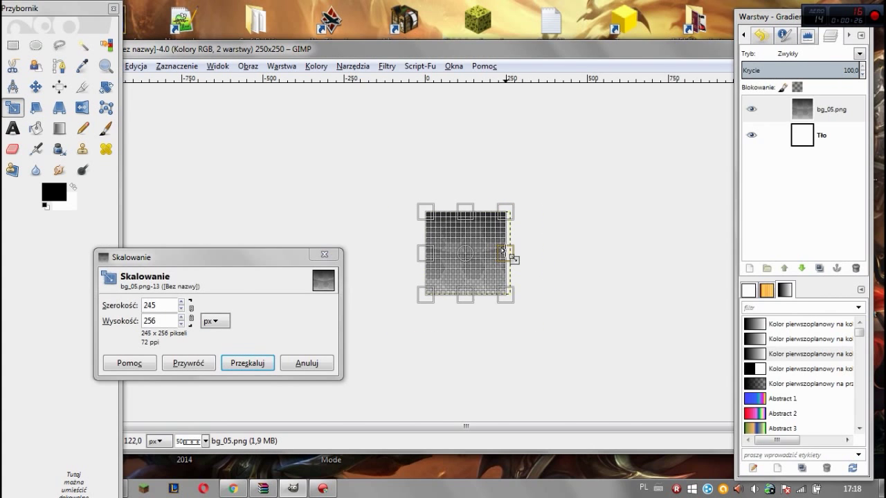
left_click(266, 364)
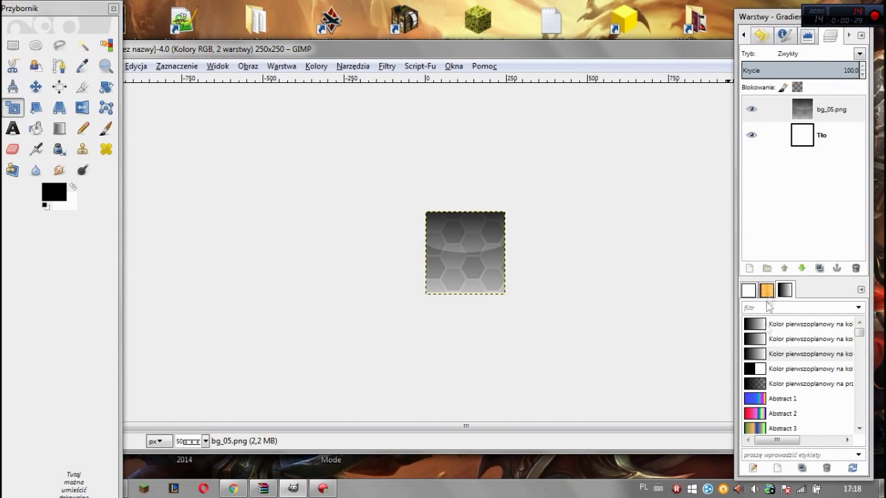
left_click(748, 268)
left_click(172, 272)
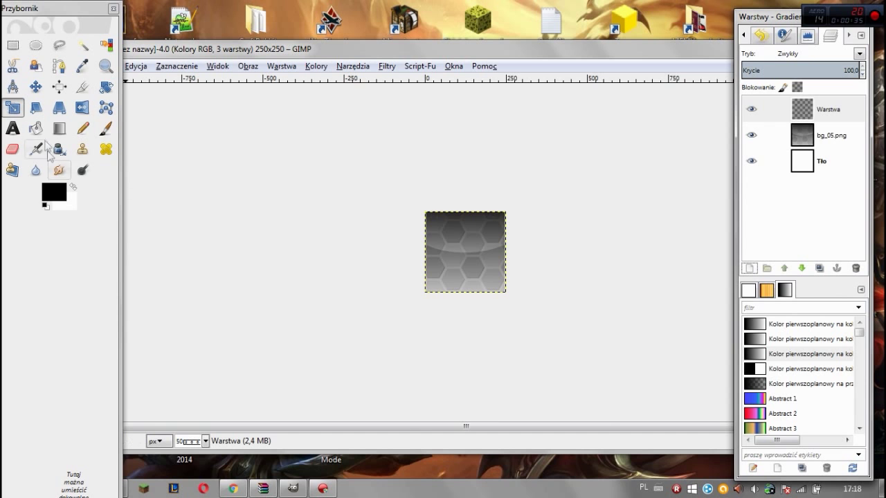
Set the foreground colour to white and the background to darker yellow ecdb1b
left_click(54, 192)
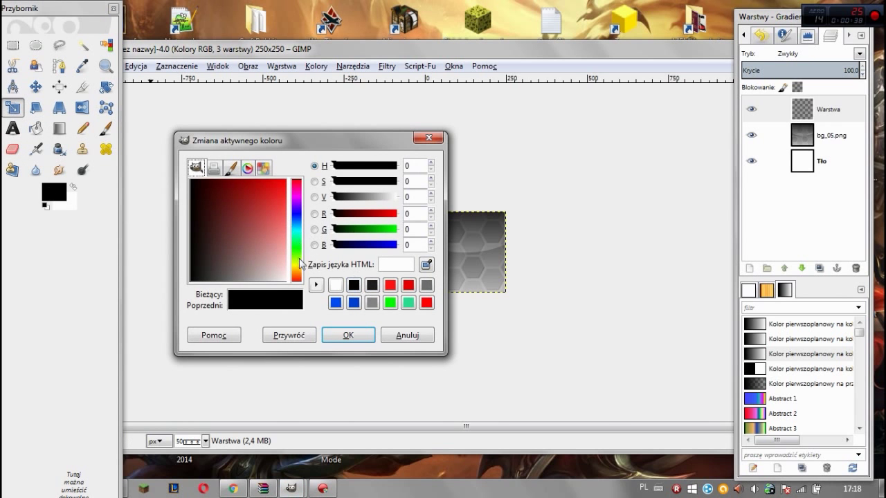
left_click(296, 270)
left_click(285, 180)
left_click(348, 334)
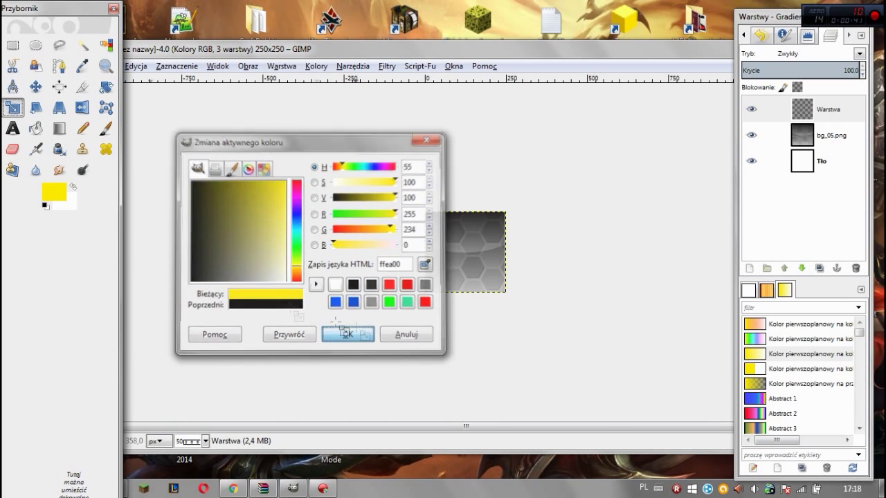
left_click(70, 187)
left_click(69, 202)
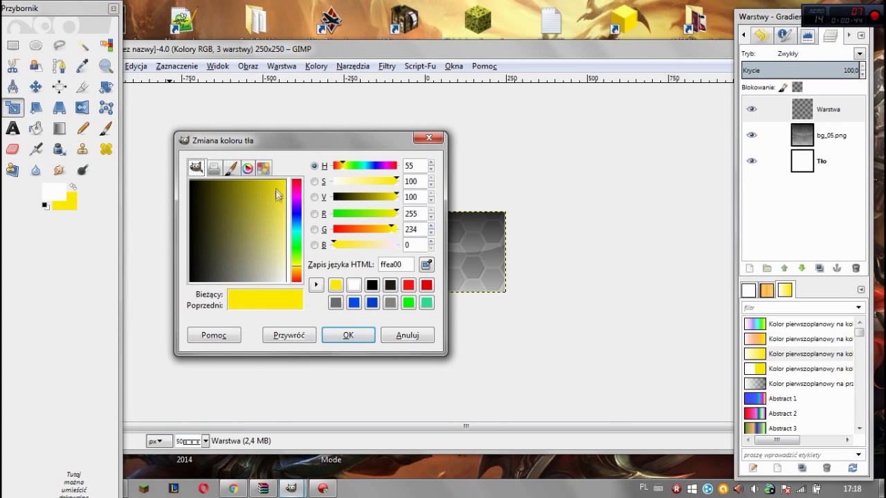
left_click_drag(284, 185, 281, 191)
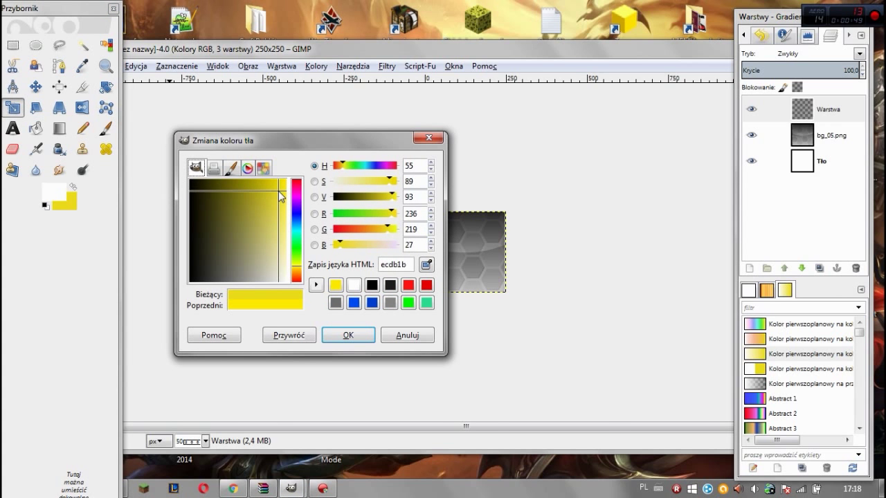
left_click(351, 337)
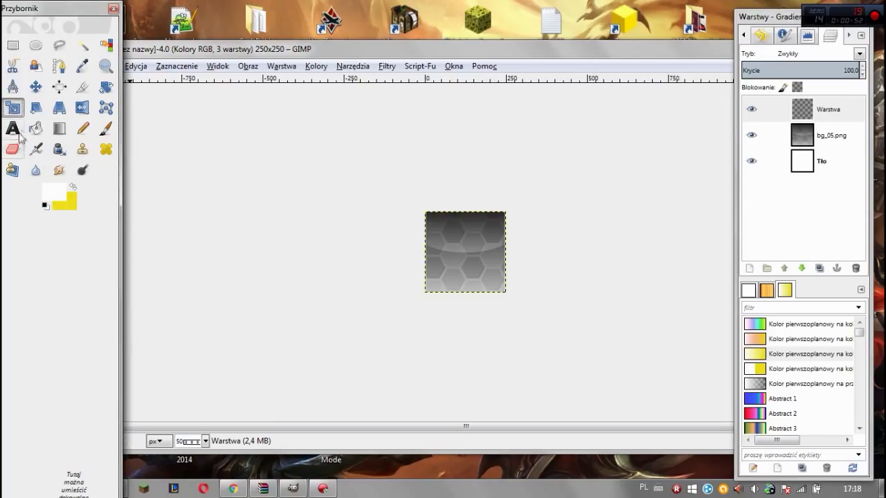
left_click(58, 133)
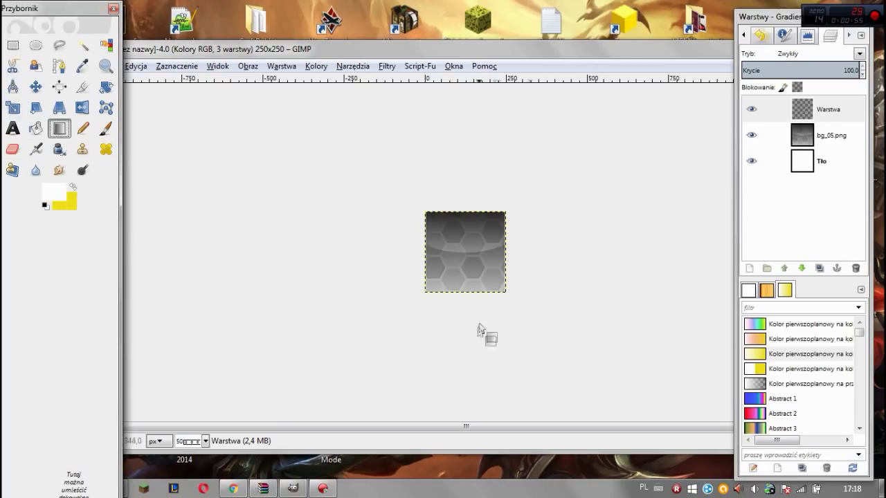
Fill the Warstwa layer with a top-to-bottom white-to-yellow gradient at 53.3 opacity
left_click_drag(466, 303, 462, 212)
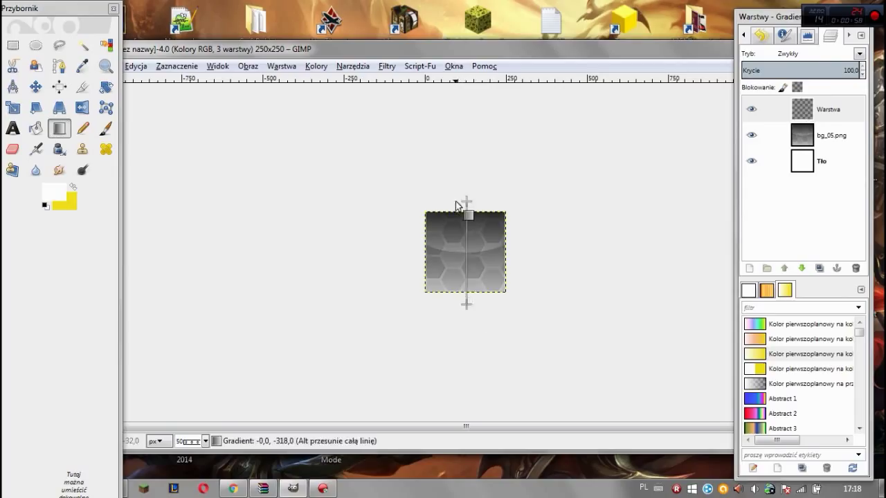
left_click_drag(826, 72, 811, 69)
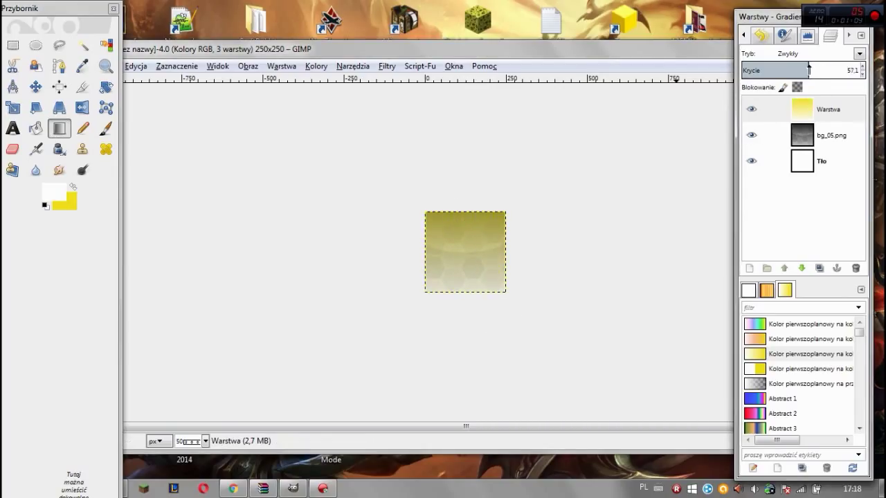
key("ctrl+z")
key("ctrl+z")
left_click_drag(464, 182, 466, 320)
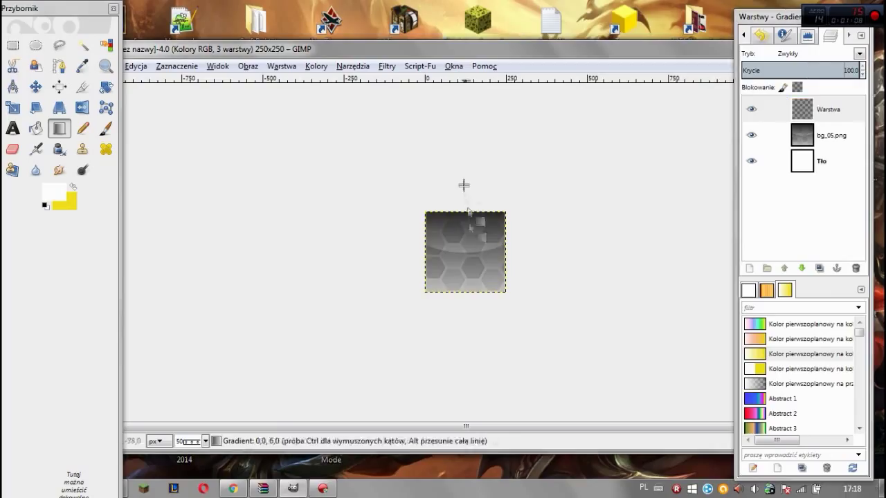
left_click_drag(823, 72, 810, 70)
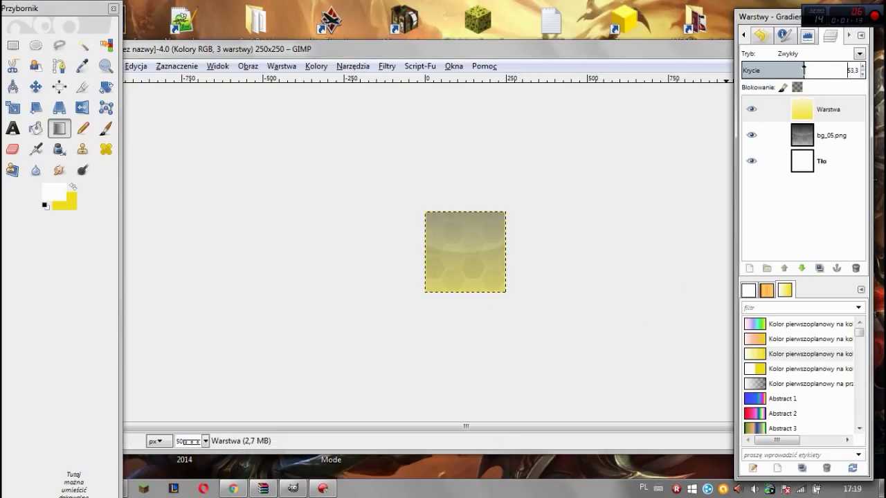
left_click(747, 269)
type("vinegetta")
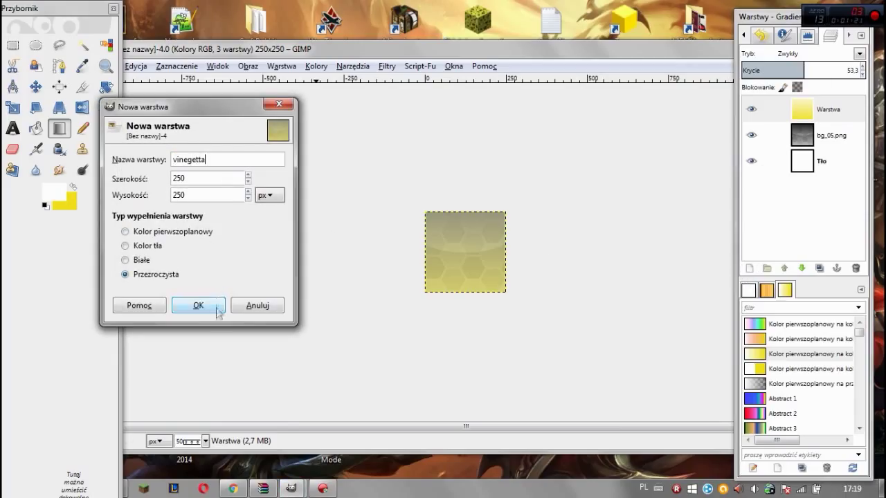
Create the transparent vinegetta layer and bucket-fill it with solid black
left_click(217, 309)
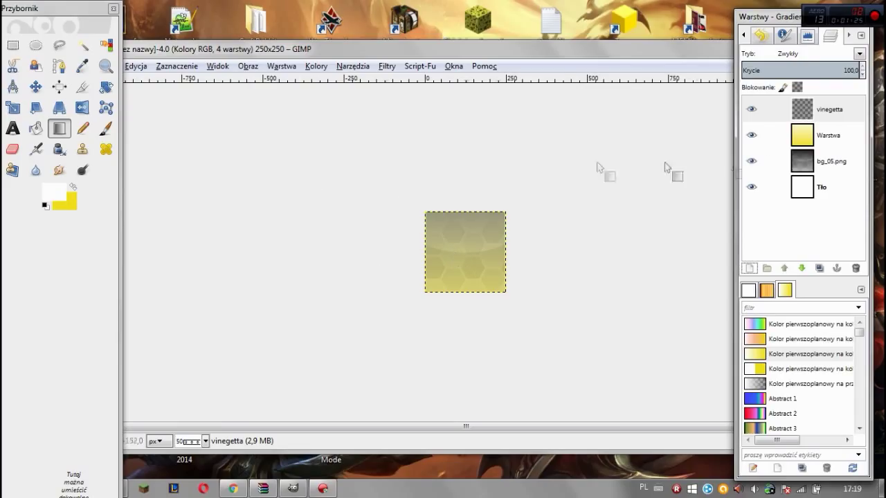
left_click(54, 193)
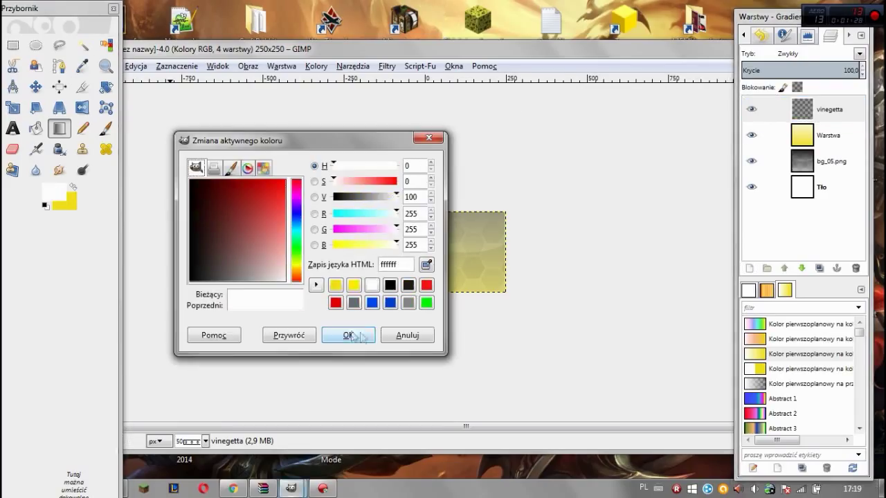
left_click(390, 284)
left_click(348, 335)
left_click(73, 186)
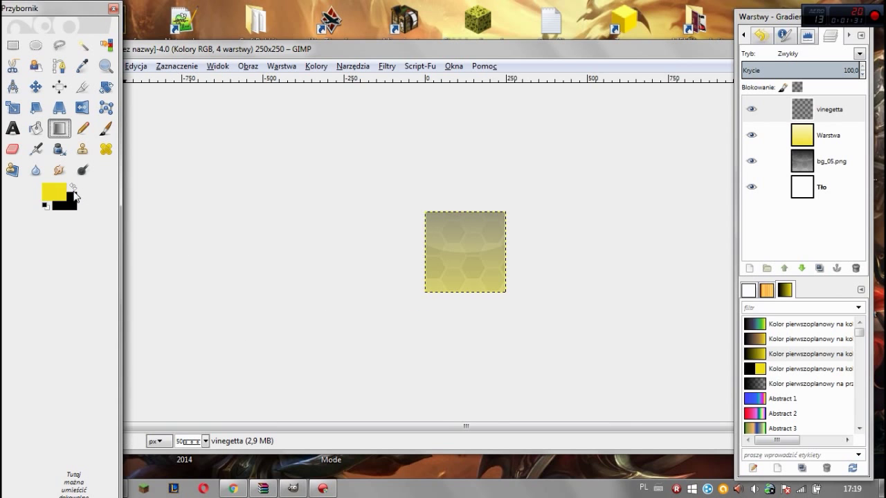
left_click(390, 284)
left_click(348, 334)
left_click(73, 186)
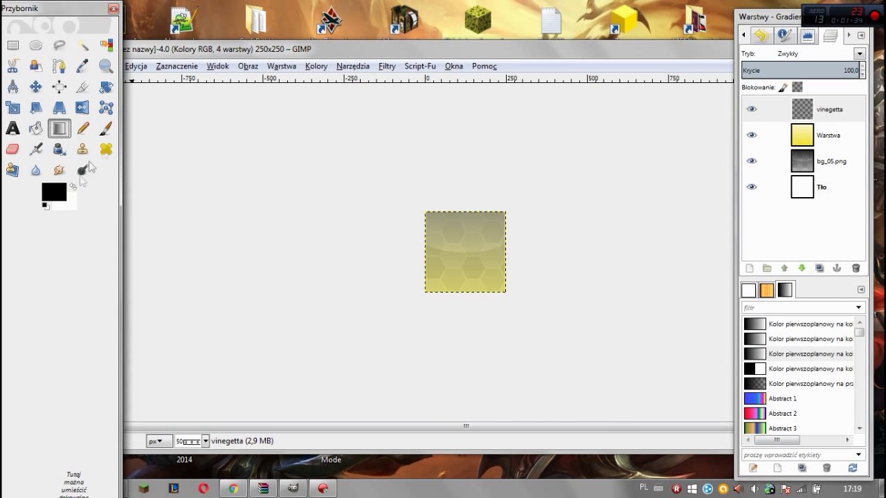
left_click(34, 129)
left_click(493, 230)
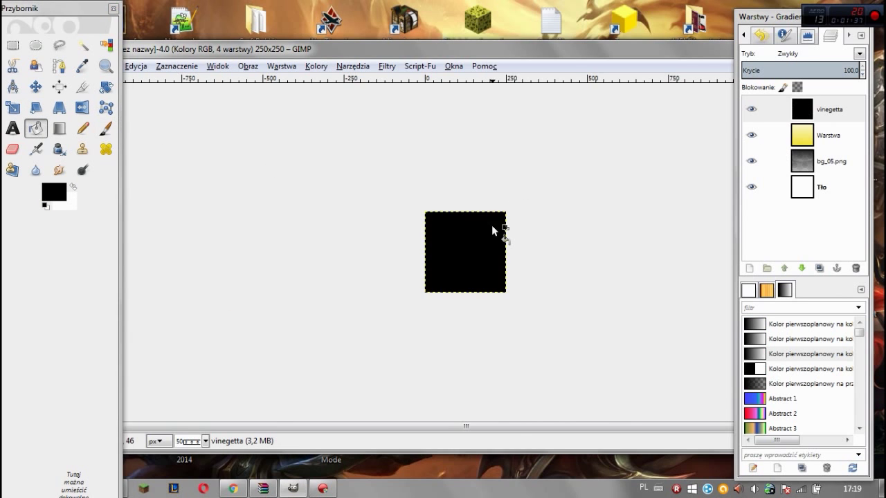
right_click(834, 104)
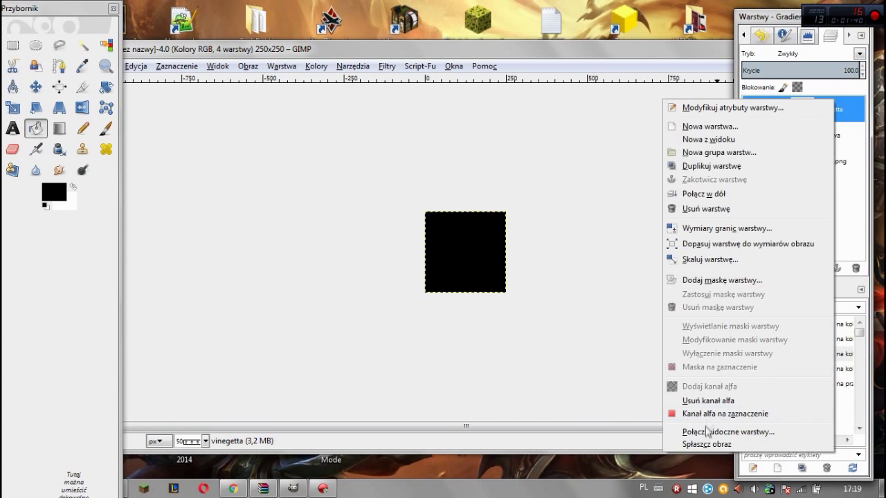
Turn the vinegetta layer into a selection and shrink it inward by 10 px
left_click(692, 409)
left_click(169, 65)
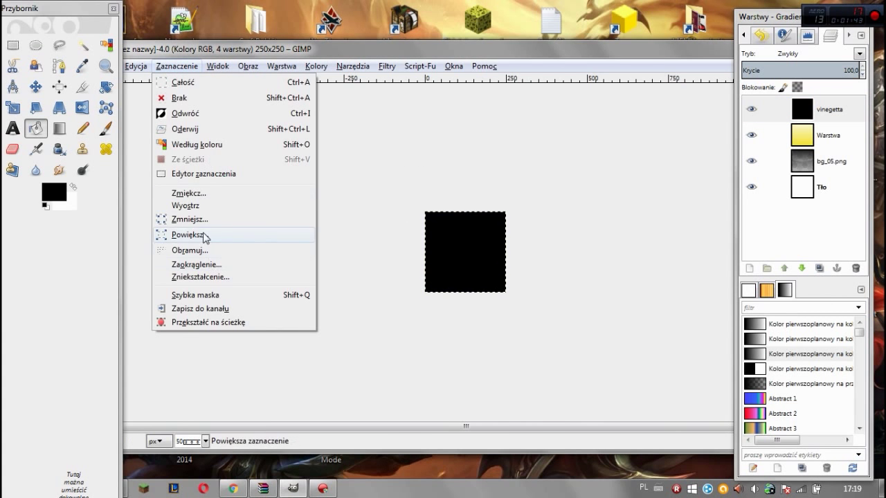
left_click(201, 217)
type("10")
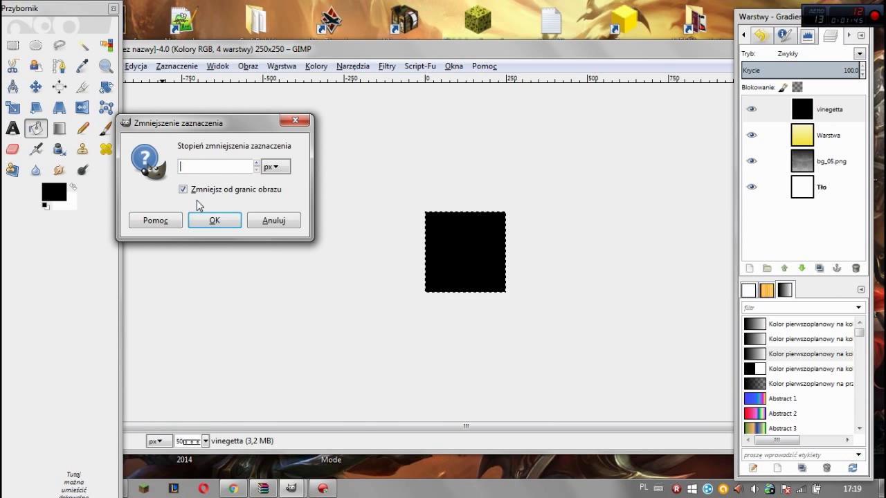
left_click(214, 220)
left_click(176, 66)
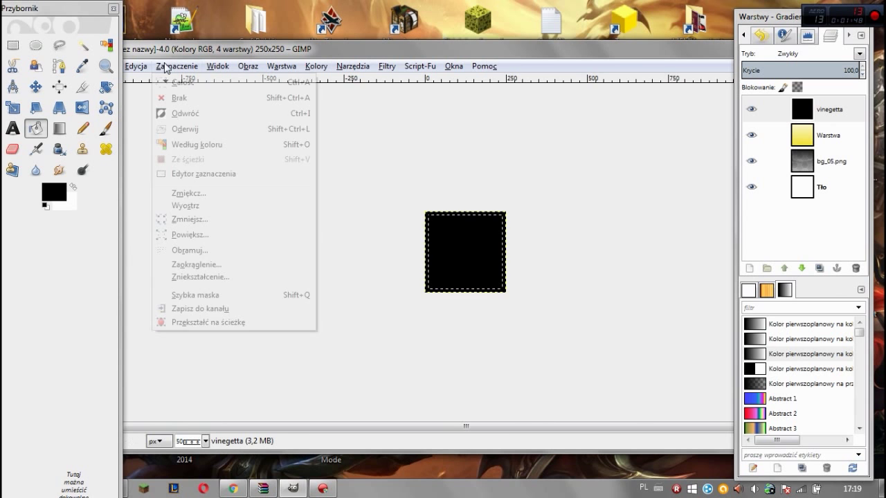
left_click(203, 229)
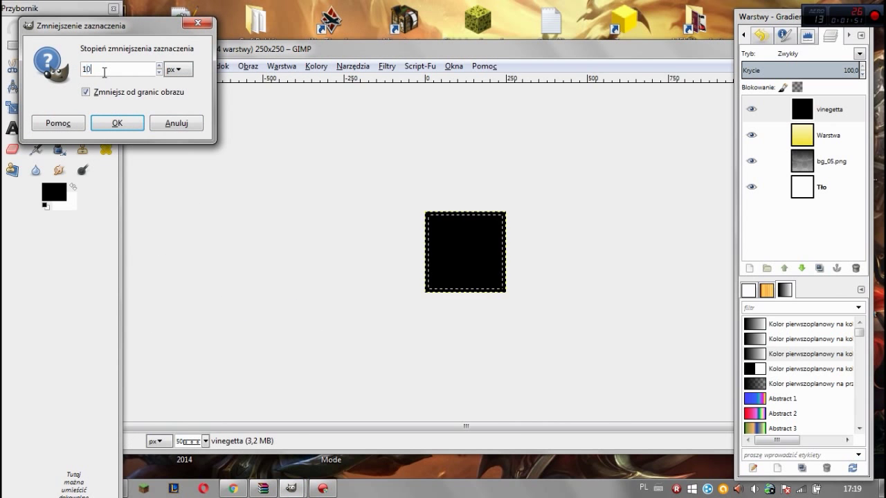
left_click(117, 123)
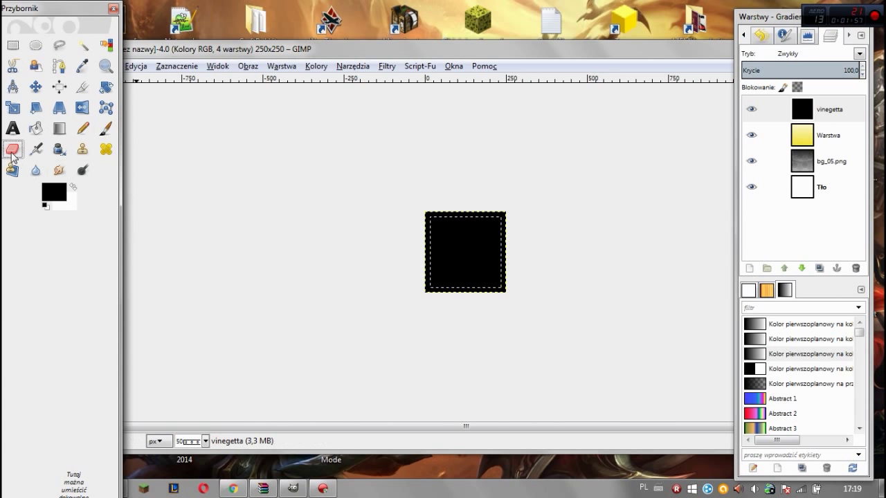
Erase the black inside the selection with a hard round eraser of about 157
double_click(12, 149)
left_click(20, 184)
left_click(23, 204)
left_click(133, 96)
mouse_move(443, 246)
left_mouse_down()
mouse_move(490, 297)
mouse_move(494, 192)
mouse_move(443, 291)
left_mouse_up()
left_click(135, 66)
key("Escape")
Blur the vinegetta layer with a 93 px Gaussian blur
left_click(387, 66)
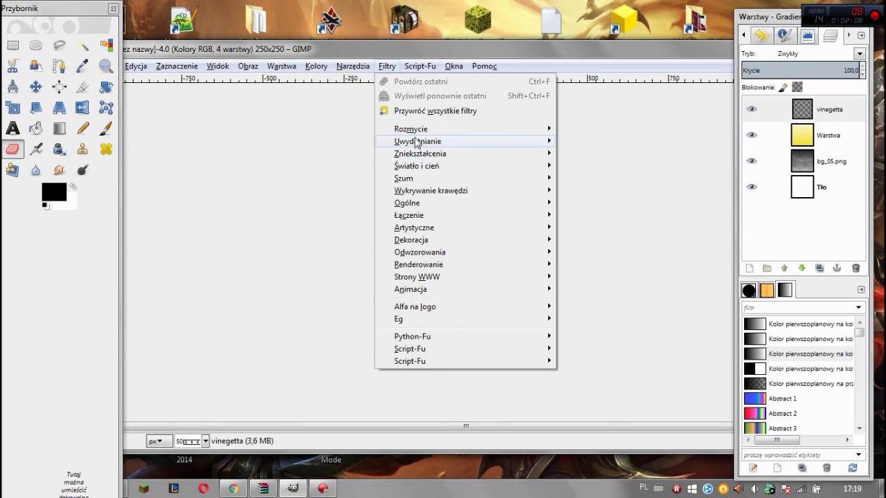
left_click(593, 145)
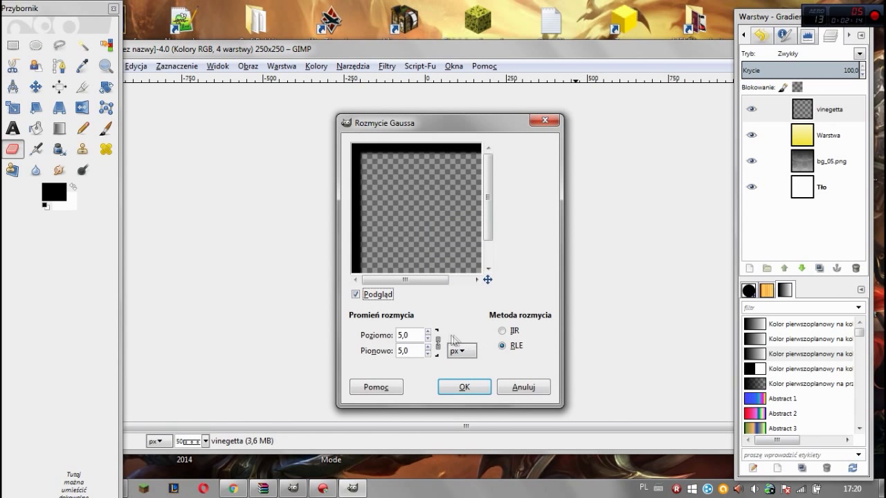
left_click(428, 335)
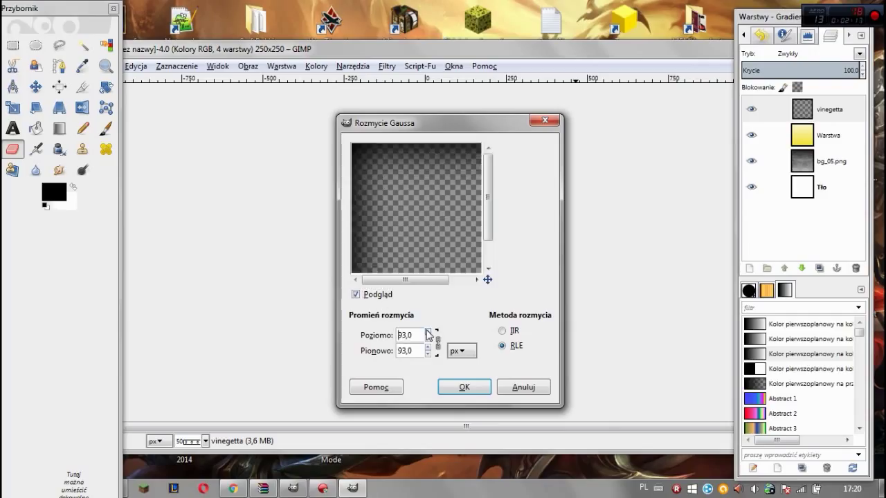
left_click(464, 387)
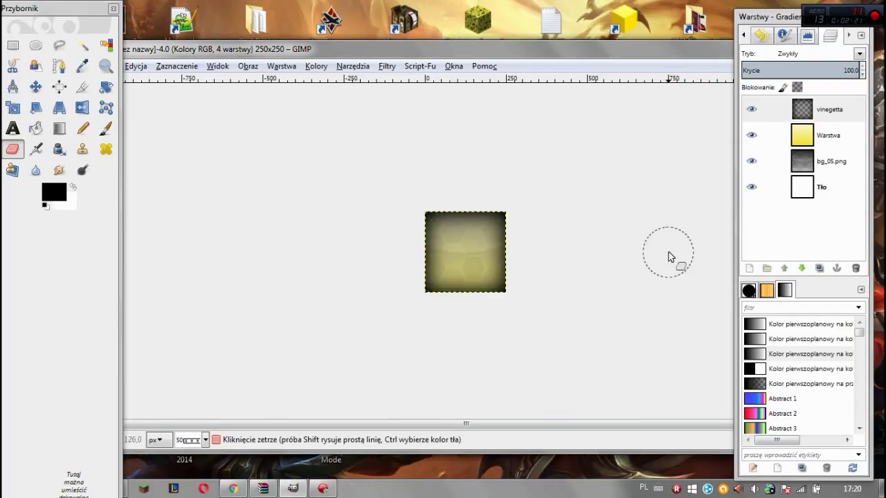
left_click(13, 128)
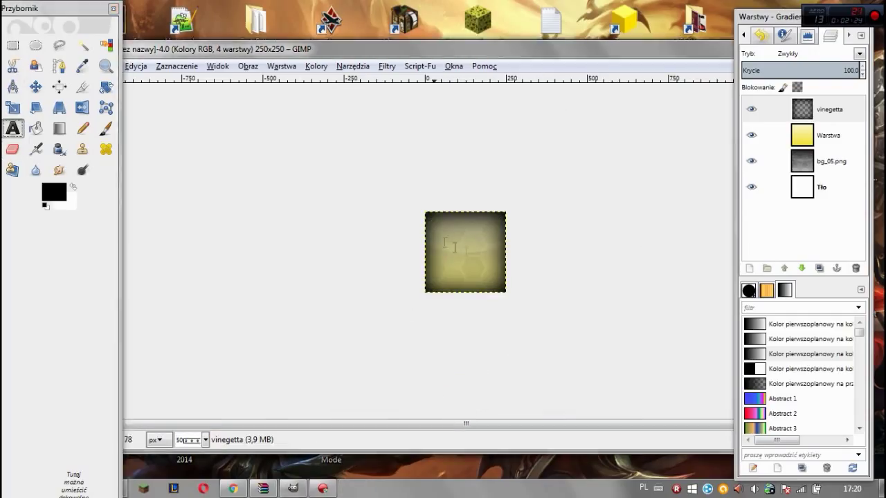
Type CWHD in a wide text box across the image, set in the Toonish font
left_click_drag(434, 236, 493, 264)
type("CWHD")
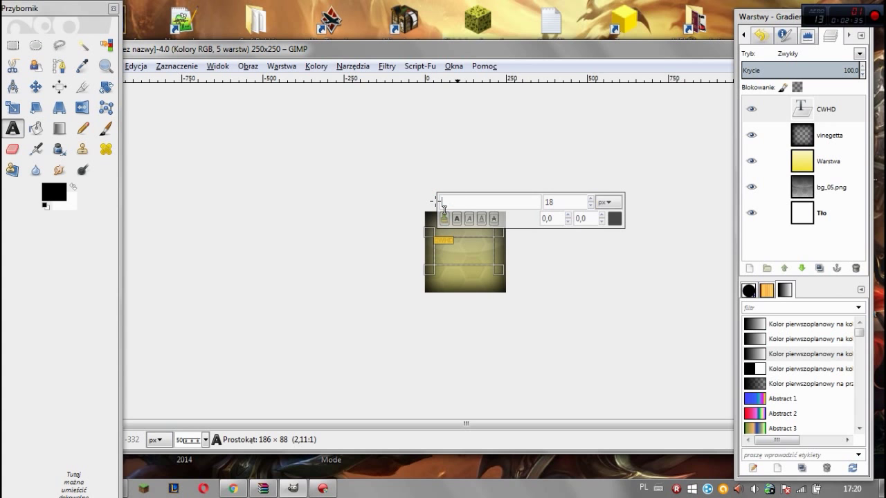
type("T")
mouse_move(585, 270)
left_mouse_down()
mouse_move(585, 410)
mouse_move(586, 391)
left_mouse_up()
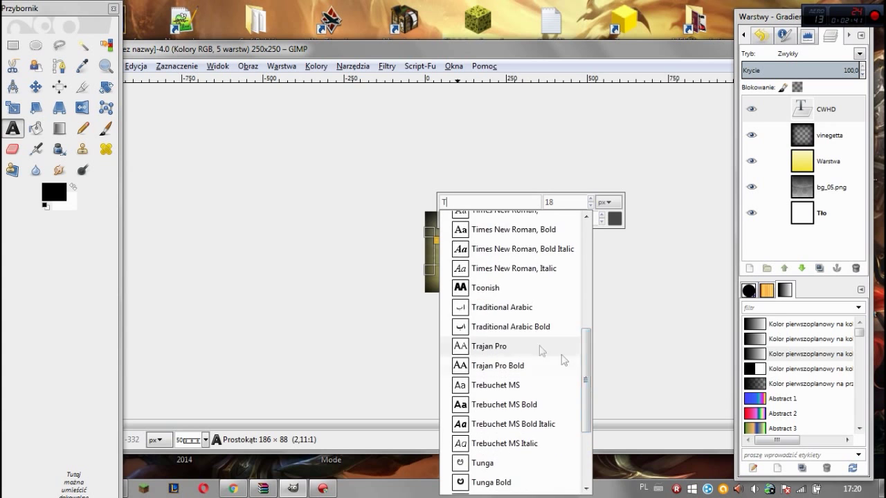
left_click(485, 283)
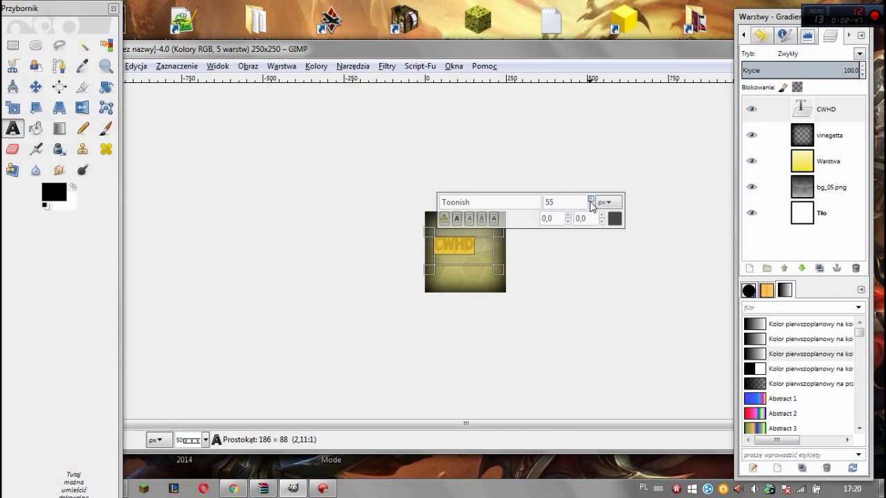
left_click(591, 200)
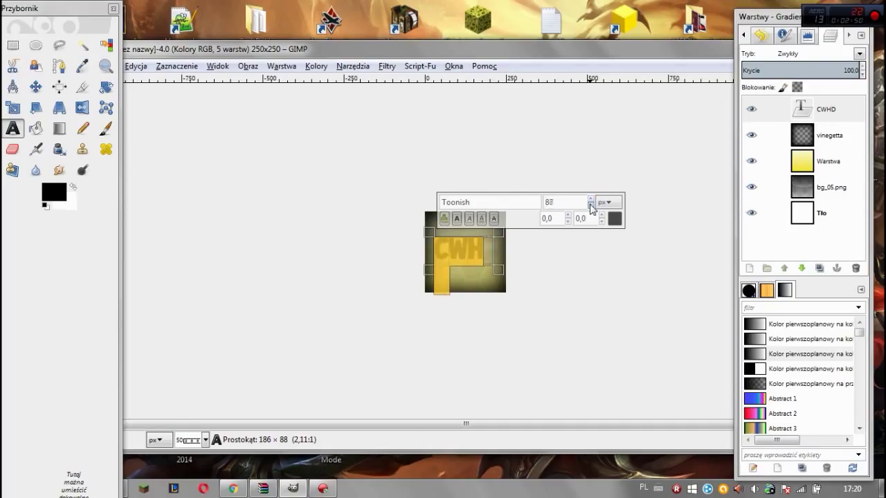
left_click(590, 205)
left_click_drag(507, 278, 510, 297)
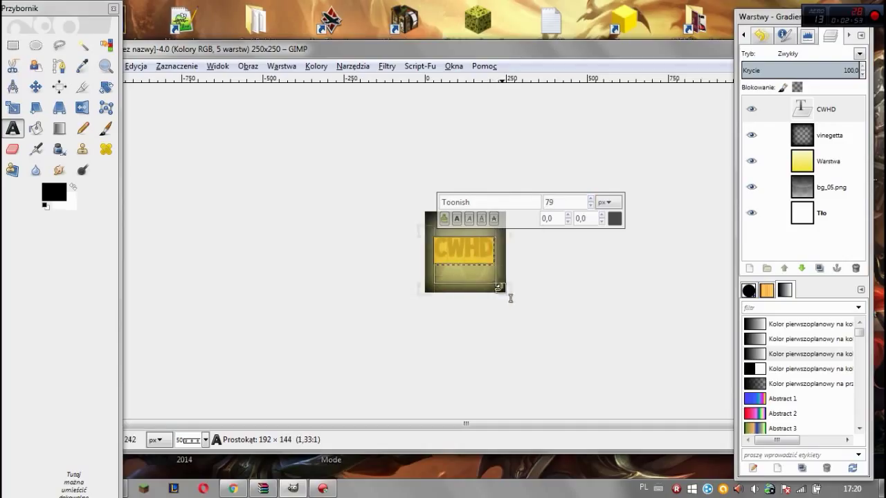
left_click_drag(512, 256, 413, 257)
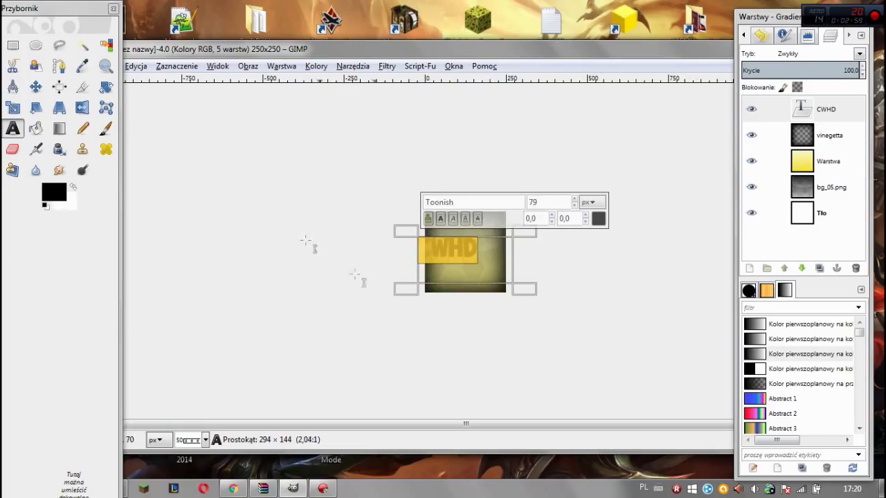
Centre-justify the CWHD text and set its size to 84
double_click(13, 128)
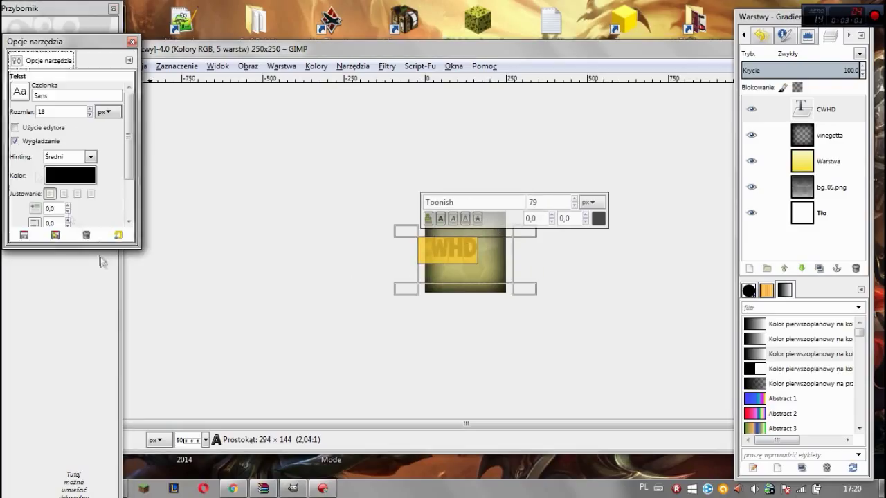
left_click(64, 194)
left_click(77, 193)
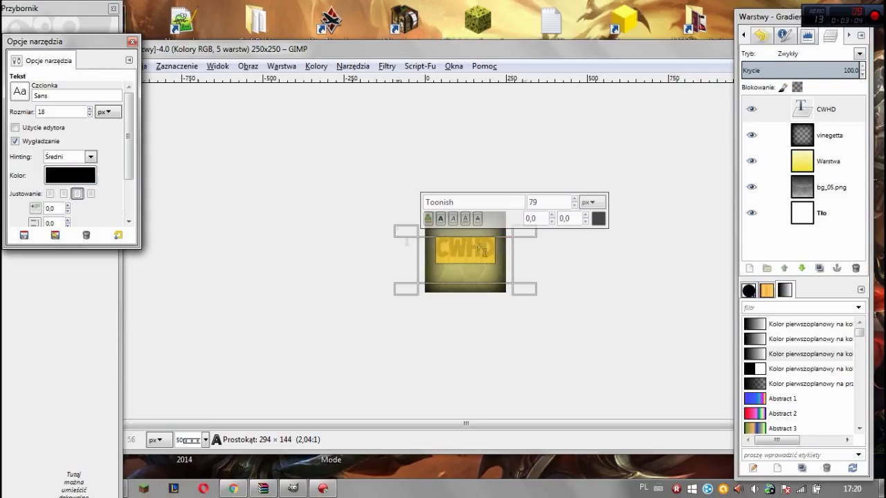
left_click(573, 198)
left_click(573, 199)
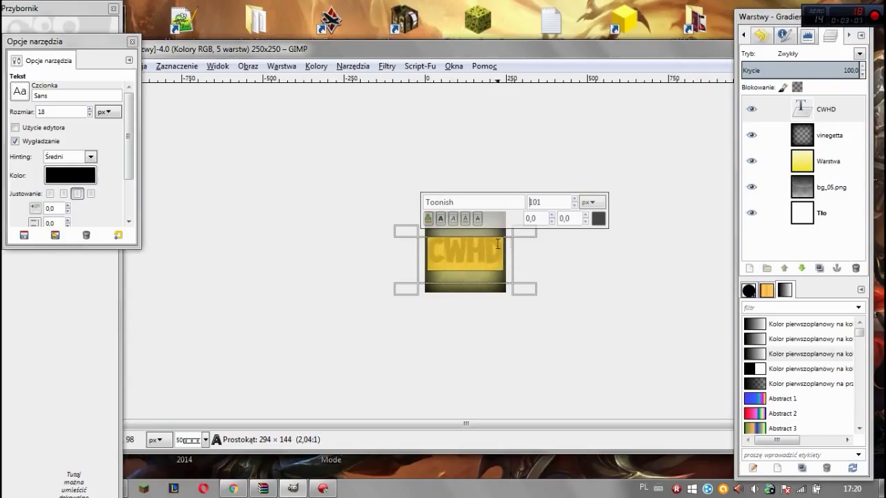
left_click(575, 205)
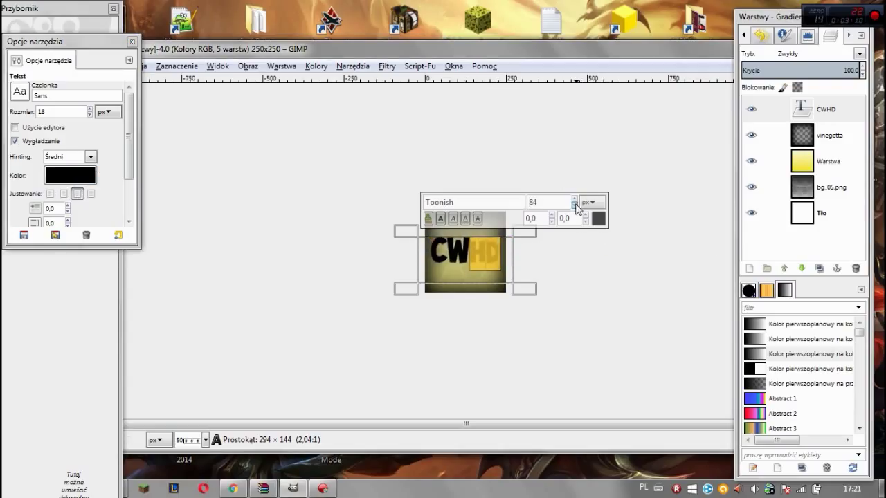
left_click(132, 42)
Colour all the CWHD lettering white
key("End")
key("shift+Left")
key("shift+Left")
key("shift+Left")
key("shift+Left")
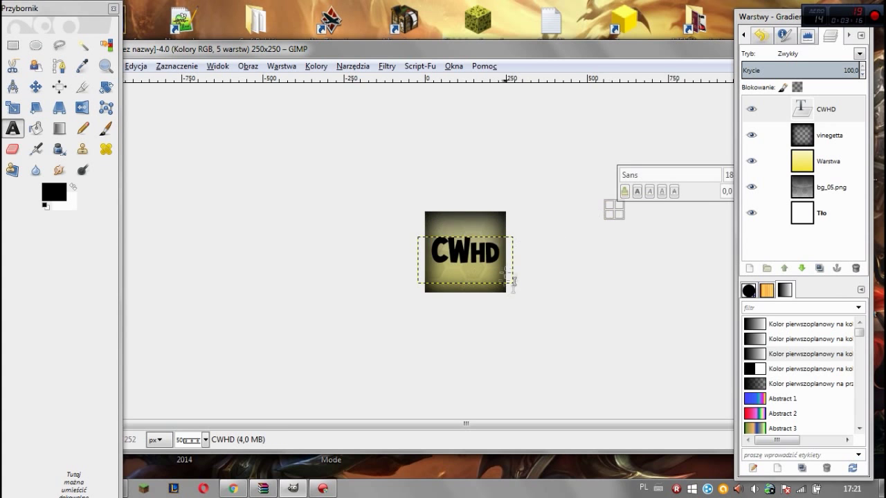
left_click(599, 218)
left_click(245, 236)
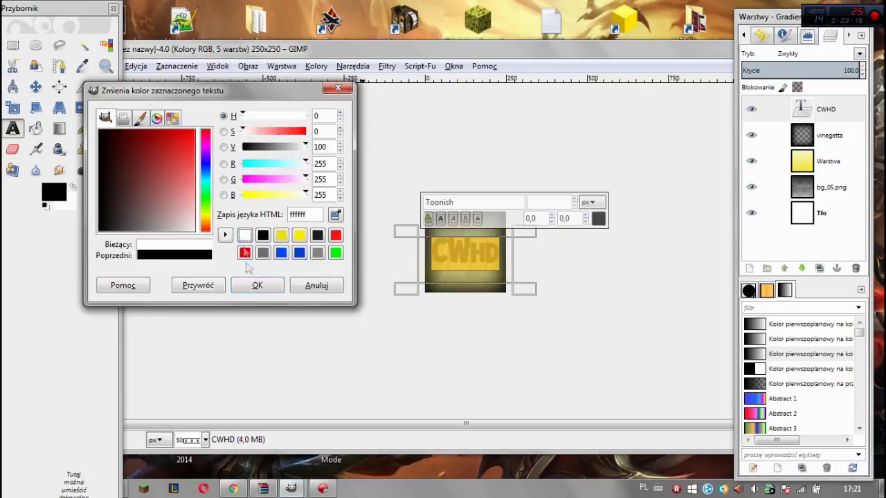
left_click(253, 285)
left_click(251, 284)
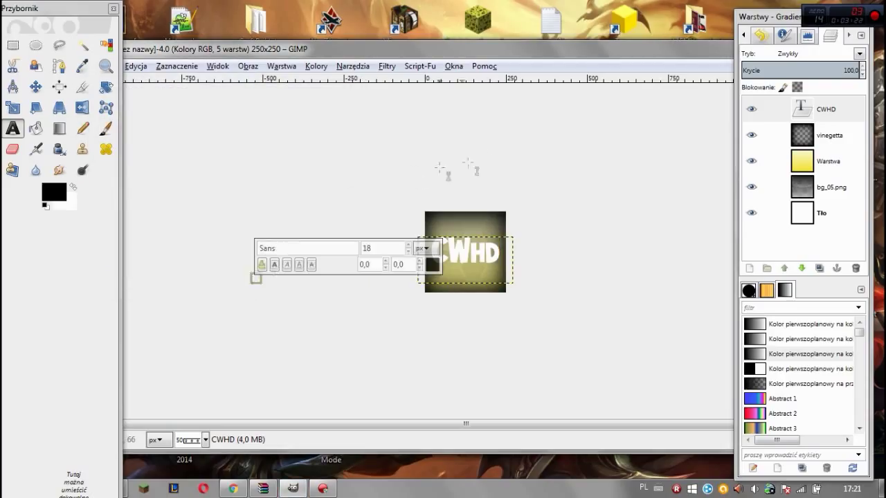
left_click(471, 144)
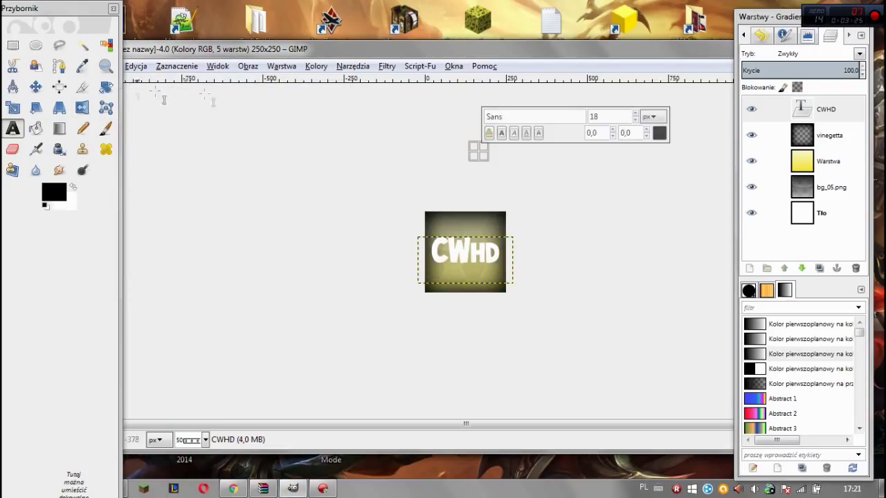
right_click(826, 117)
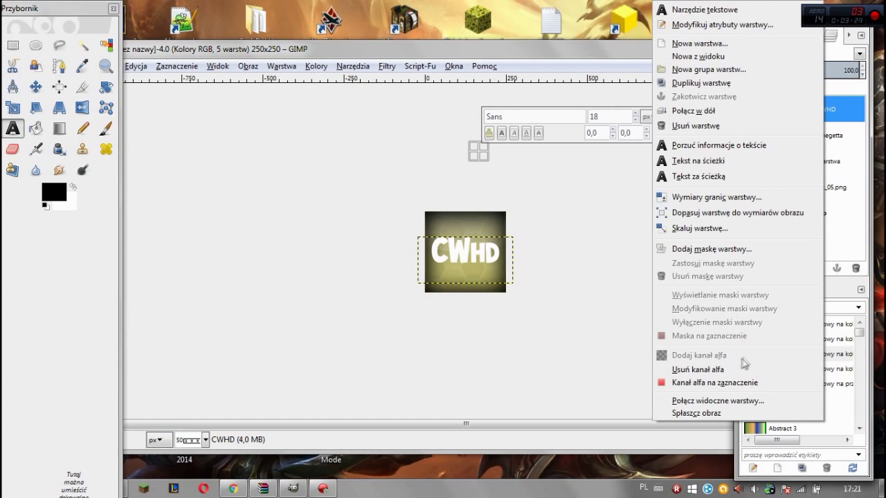
Recolour the CWHD lettering black
left_click(713, 383)
left_click(166, 67)
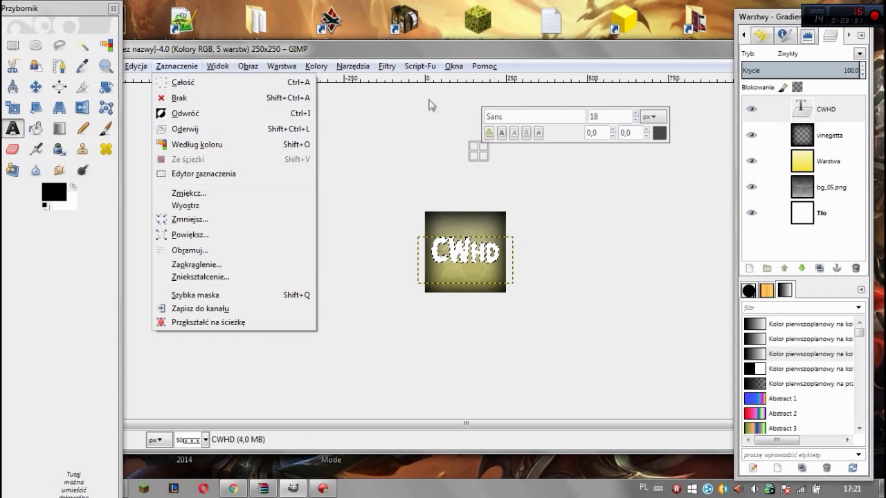
left_click(398, 183)
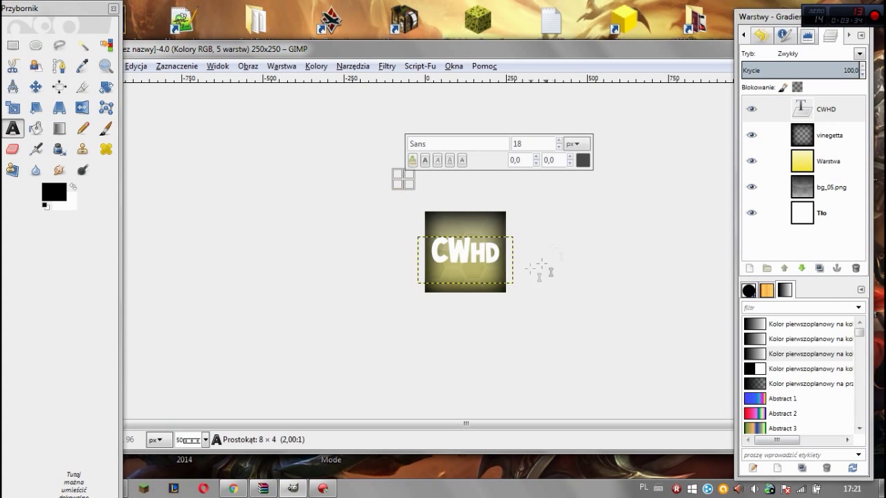
left_click(512, 267)
left_click_drag(512, 267, 423, 257)
left_click(597, 219)
left_click(263, 235)
left_click(257, 285)
Select the black letter shapes and shrink the selection slightly
right_click(820, 118)
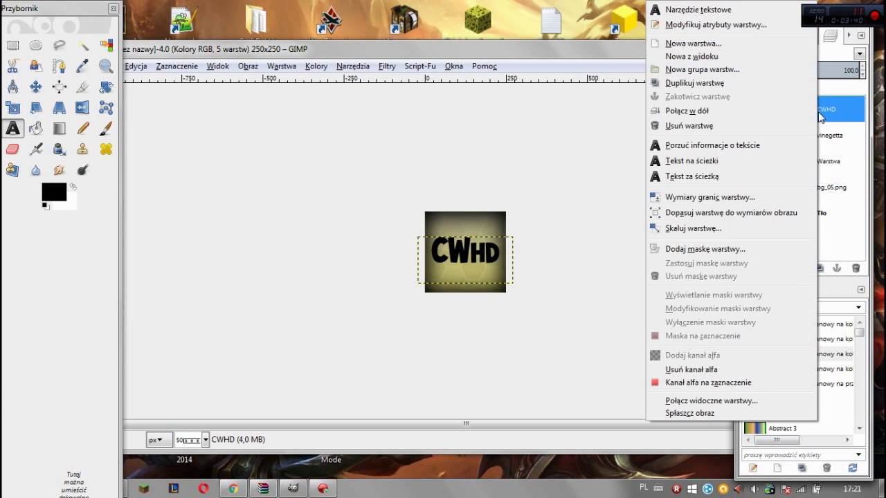
left_click(709, 382)
left_click(136, 66)
mouse_move(177, 67)
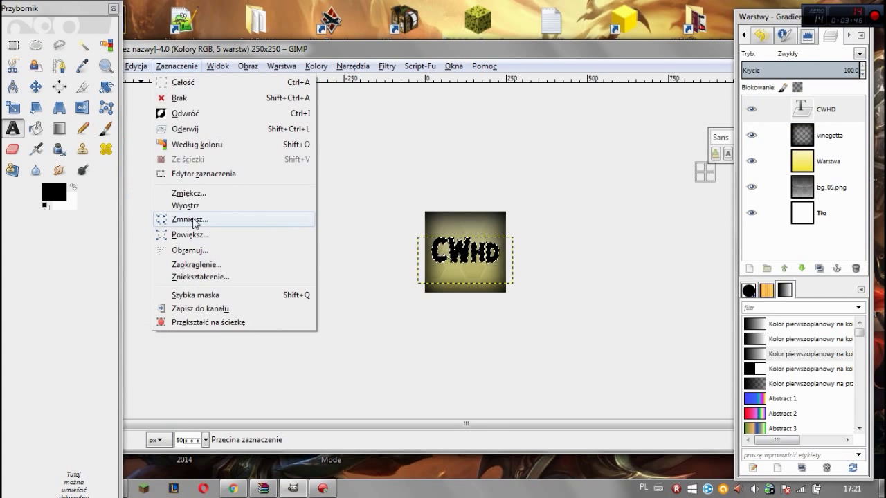
left_click(194, 218)
left_click(178, 150)
left_click(191, 203)
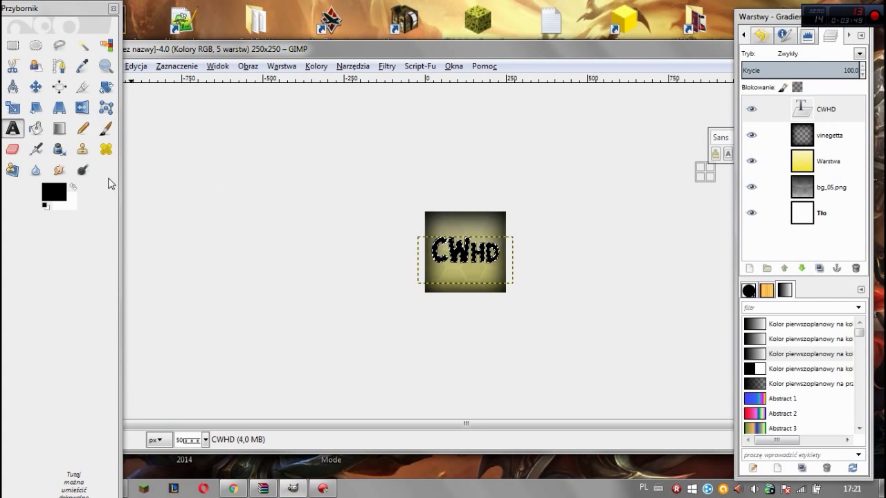
Paint the shrunken letter interiors white, then clear the selection
left_click(73, 186)
left_click(106, 129)
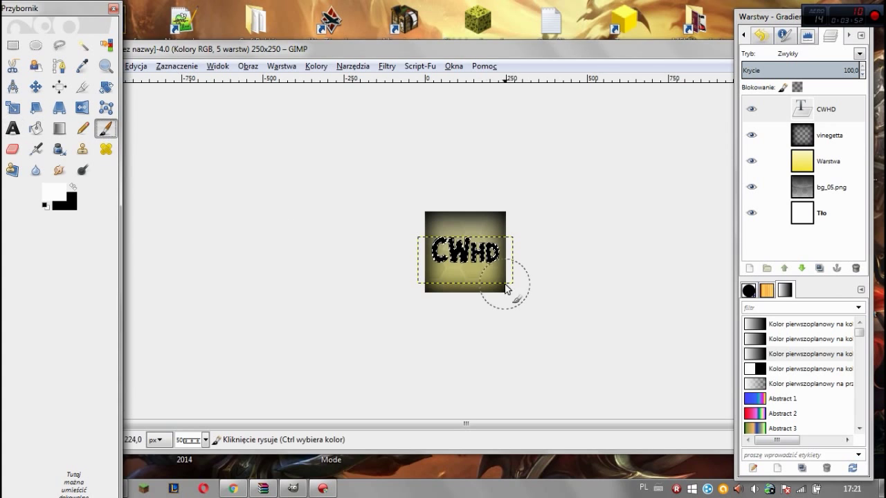
left_click_drag(504, 276, 405, 256)
left_click(177, 66)
left_click(182, 106)
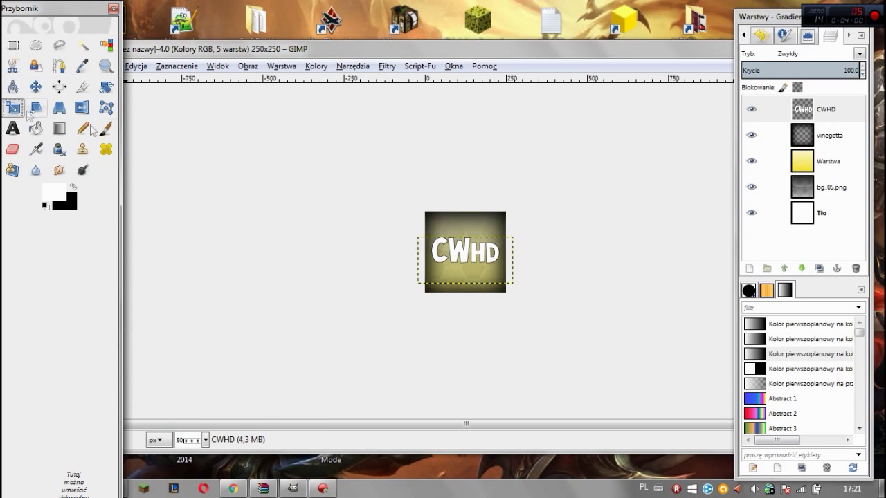
left_click(477, 262)
Resize the CWHD text layer slightly larger, discarding a second resize attempt
left_click_drag(420, 283, 419, 292)
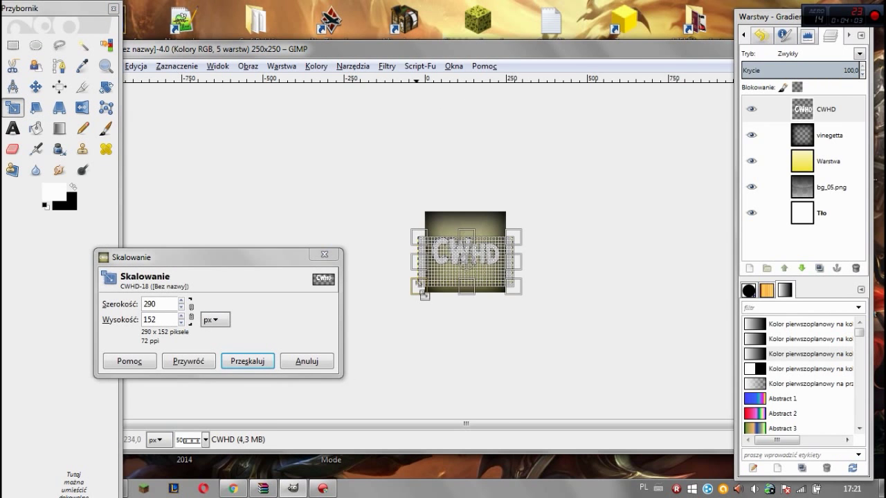
left_click(302, 359)
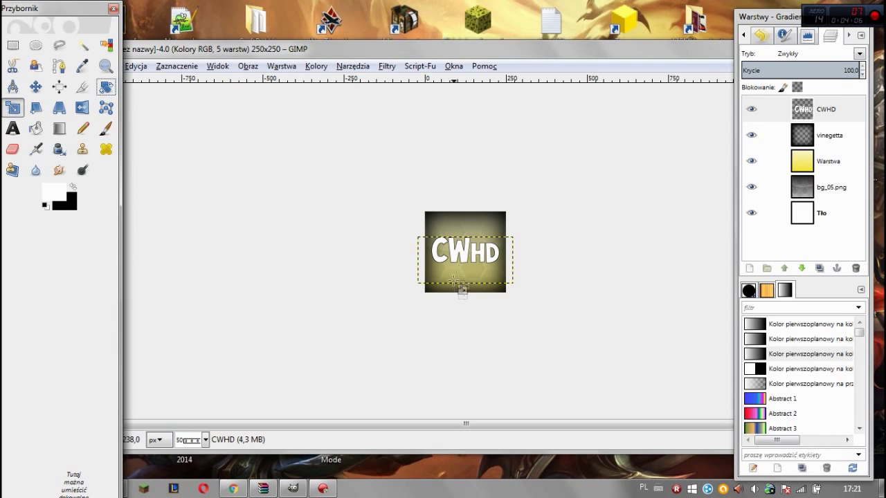
left_click(465, 259)
left_click_drag(417, 283, 423, 279)
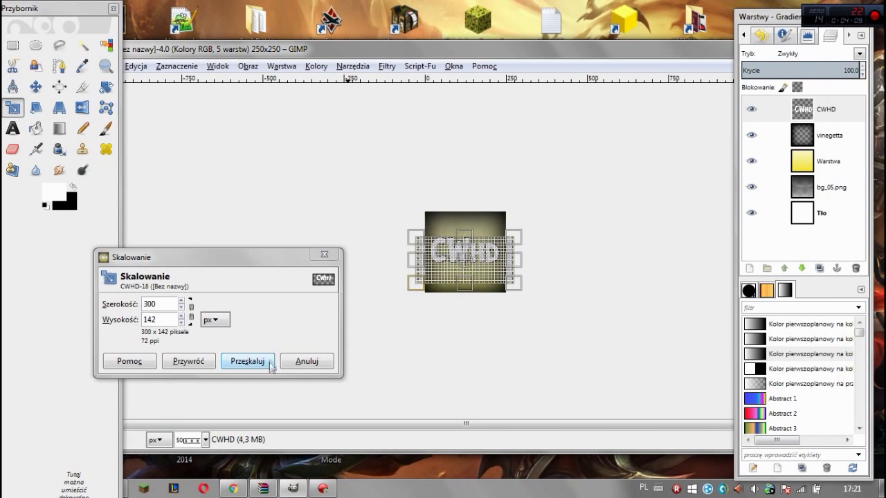
left_click(247, 360)
Rotate the CWHD text by -18.46° and nudge it slightly to the right
left_click(106, 87)
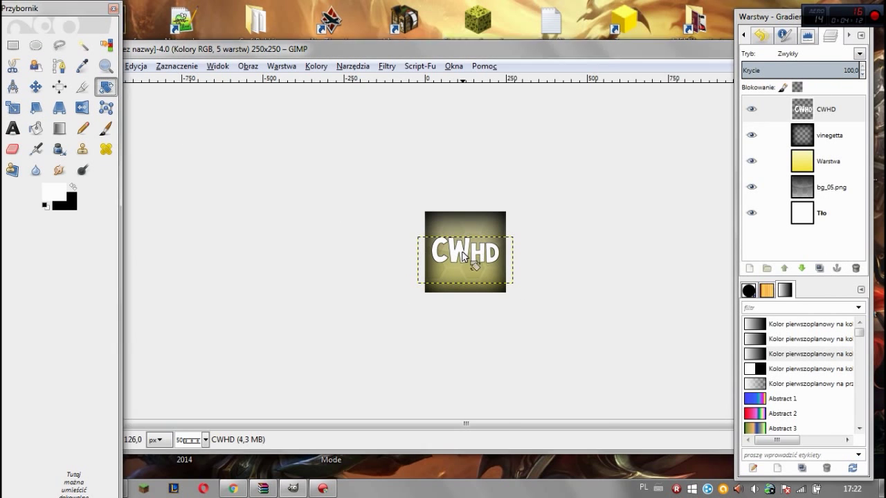
left_click(463, 256)
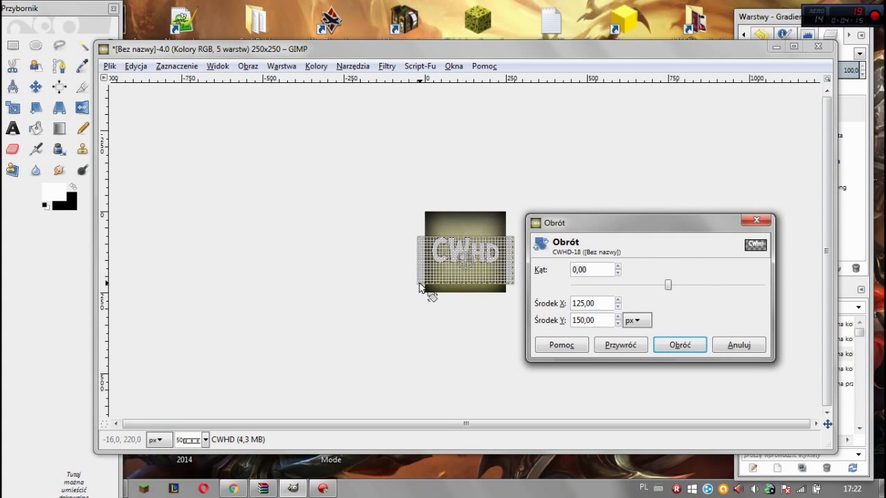
left_click_drag(419, 287, 441, 310)
left_click(680, 344)
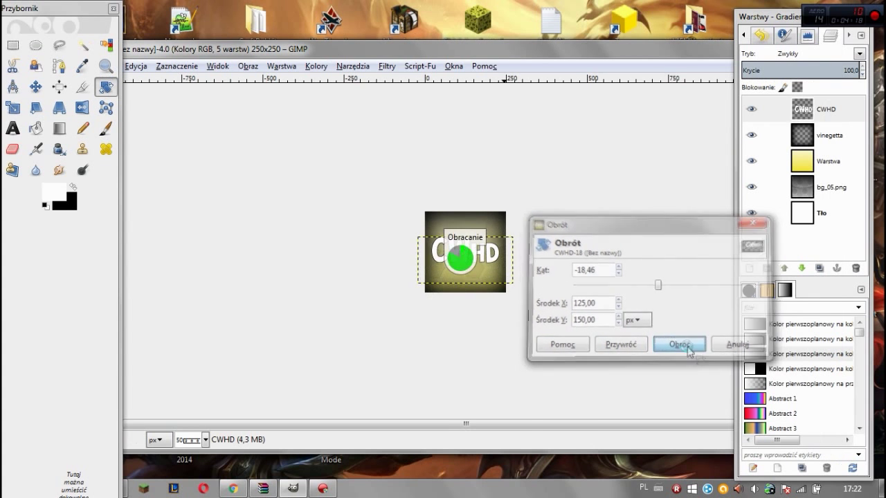
left_click(35, 87)
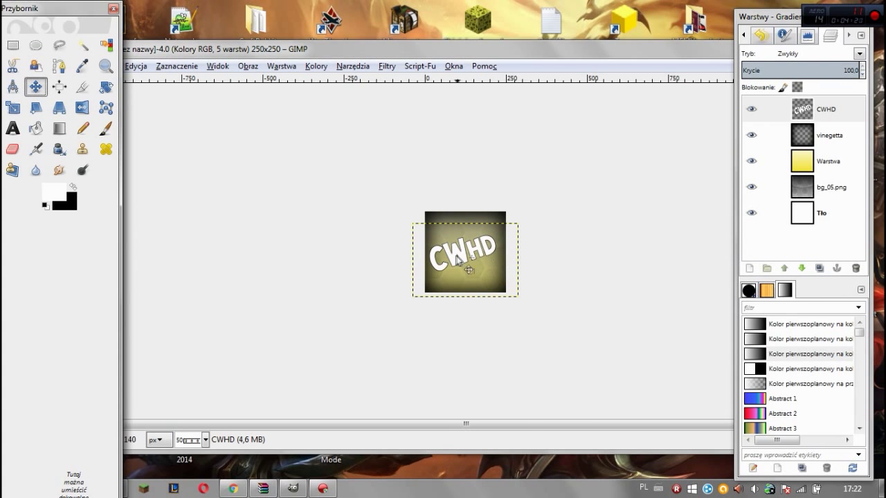
left_click_drag(465, 260, 468, 258)
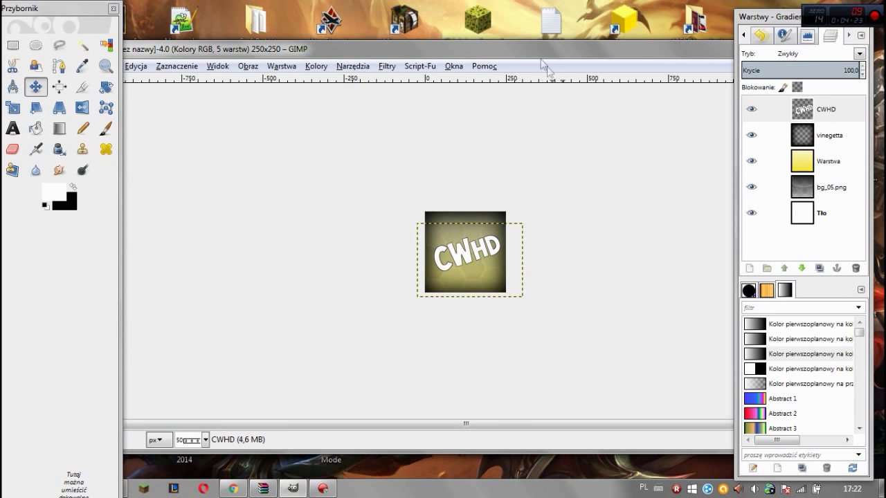
left_click(387, 66)
Add a black drop shadow (offset 4,4, blur 15, opacity 60) to the CWHD text
left_click(386, 65)
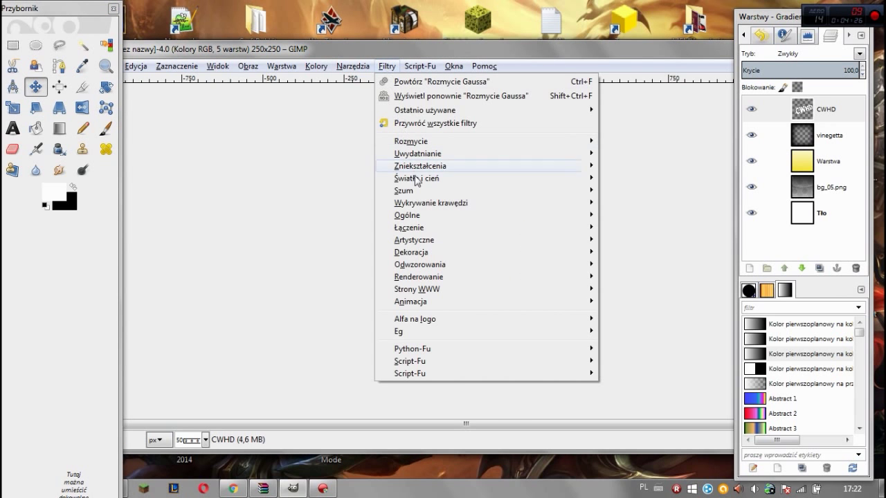
mouse_move(417, 179)
left_click(647, 269)
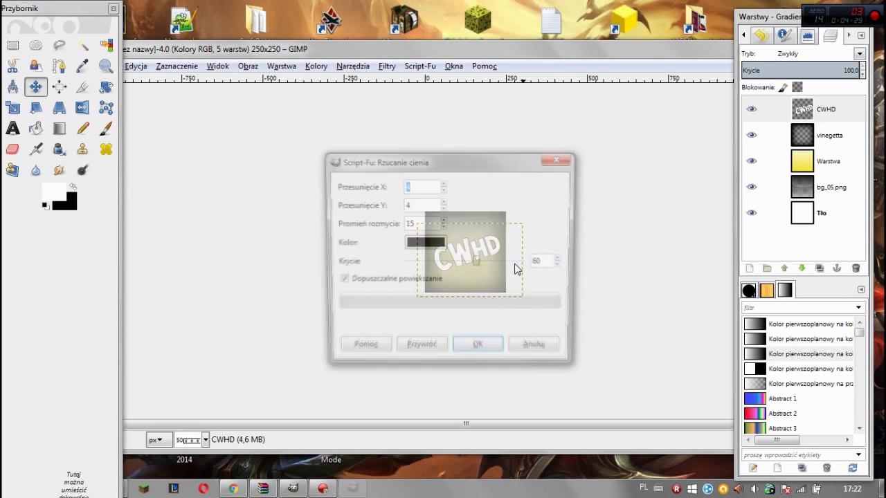
left_click(483, 361)
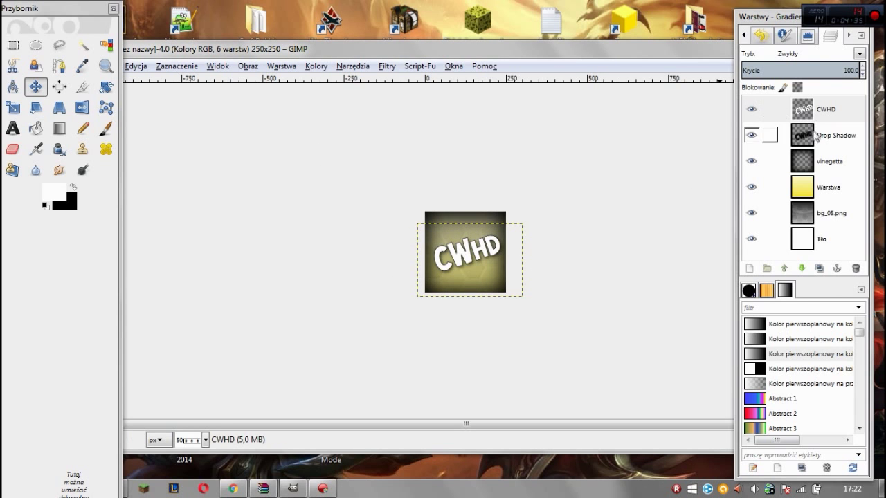
right_click(814, 121)
left_click(848, 151)
Try merging the shadow layer placed above the text, then undo it and compare with the shadow hidden
left_click_drag(846, 137, 827, 103)
right_click(824, 104)
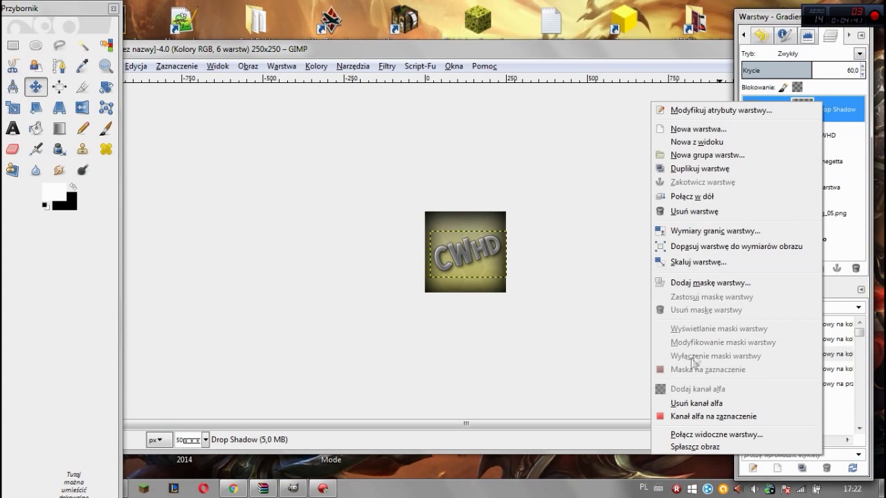
left_click(698, 200)
key("ctrl+z")
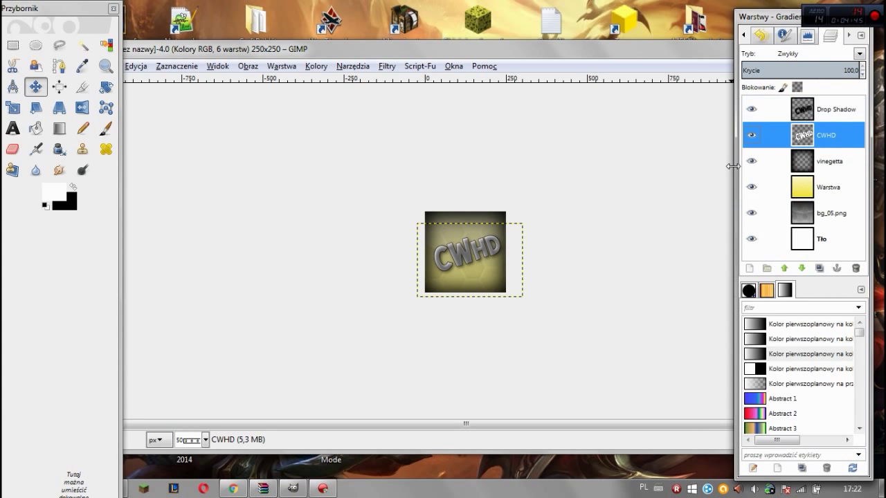
key("ctrl+z")
left_click(751, 135)
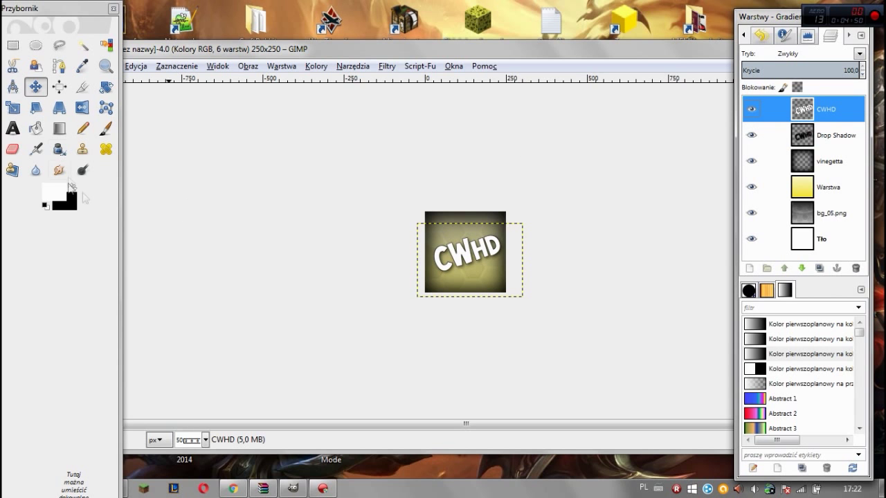
Merge the CWHD text down onto its shadow and nudge the combined layer slightly left
right_click(834, 110)
left_click(715, 212)
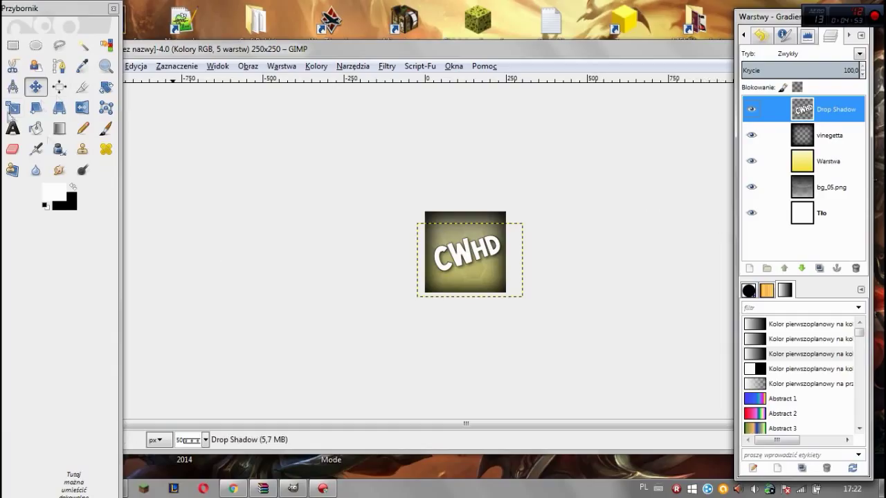
left_click_drag(469, 256, 465, 256)
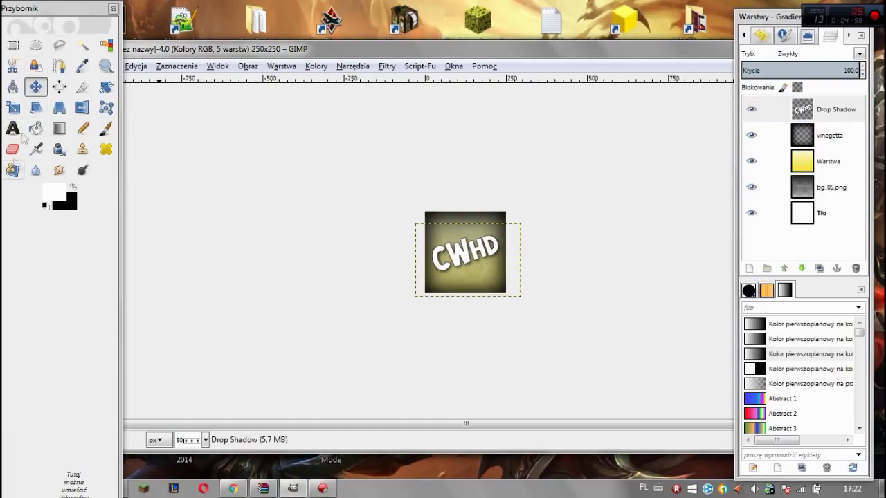
left_click(796, 160)
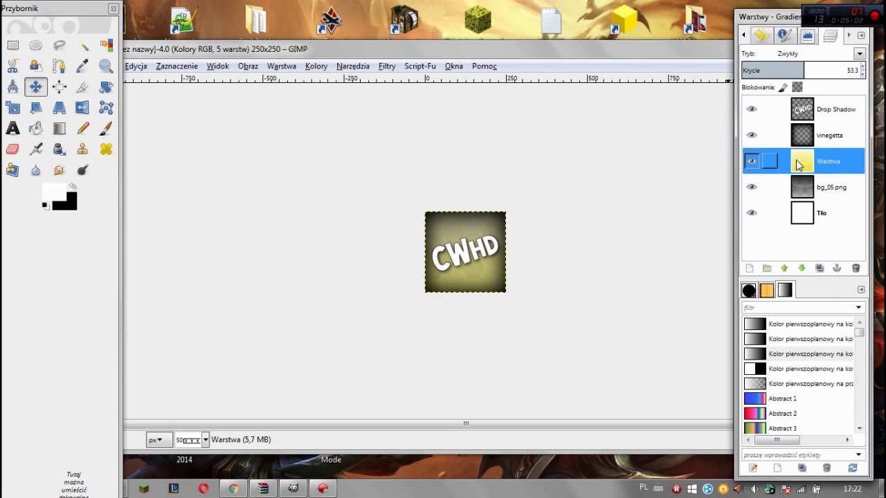
Fill the Warstwa layer with a top-to-bottom blue-and-white gradient
left_click(56, 192)
left_click(387, 302)
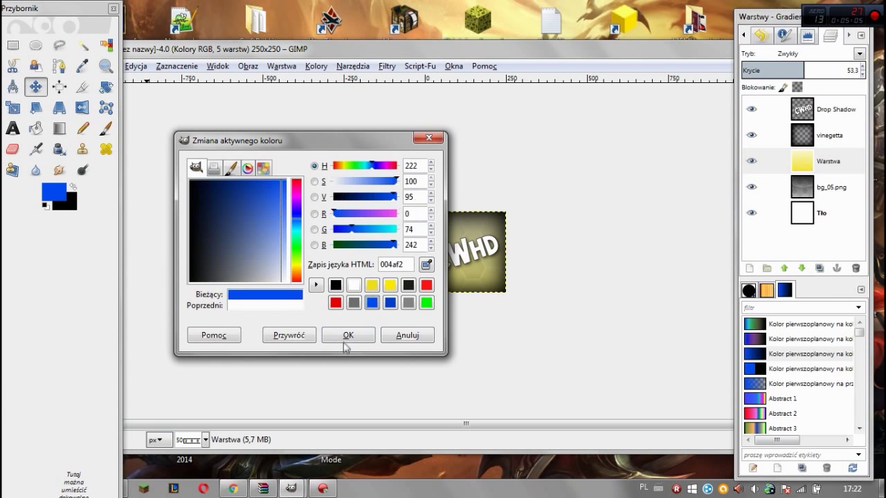
left_click(348, 335)
left_click(73, 187)
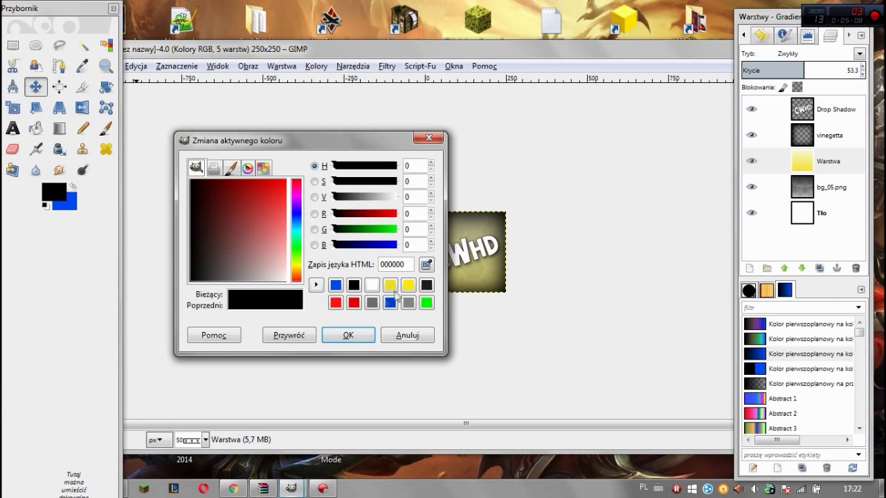
left_click(385, 303)
left_click(348, 335)
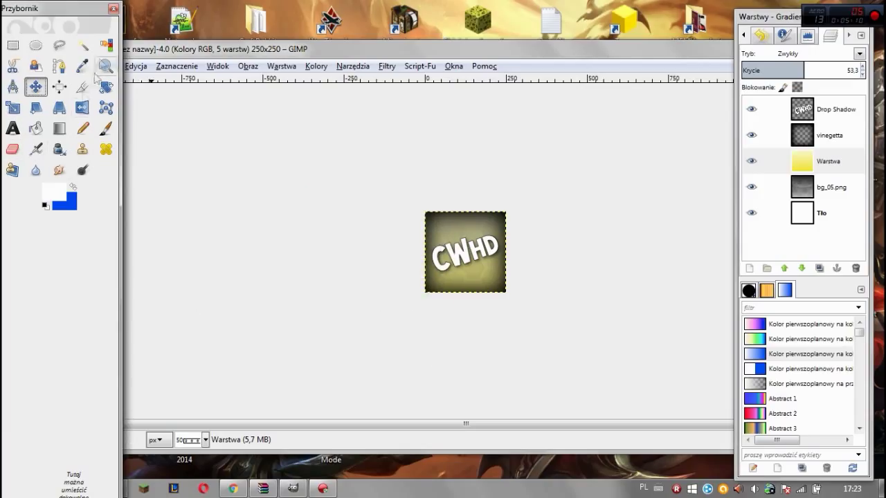
left_click(60, 128)
left_click_drag(470, 194, 471, 320)
Reset the colours to a black foreground and white background
scroll(491, 340, "up", 2)
scroll(489, 339, "up", 1)
scroll(457, 325, "down", 3)
left_click(12, 45)
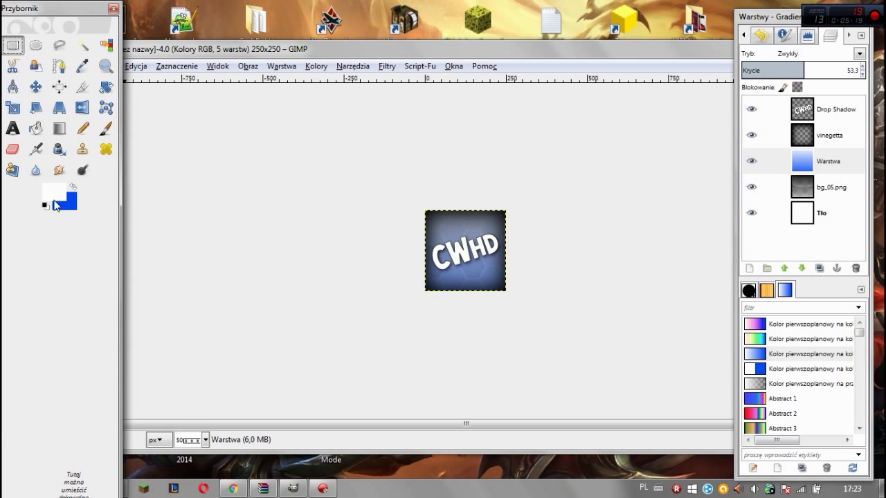
left_click(54, 192)
left_click(366, 283)
left_click(348, 338)
left_click(72, 188)
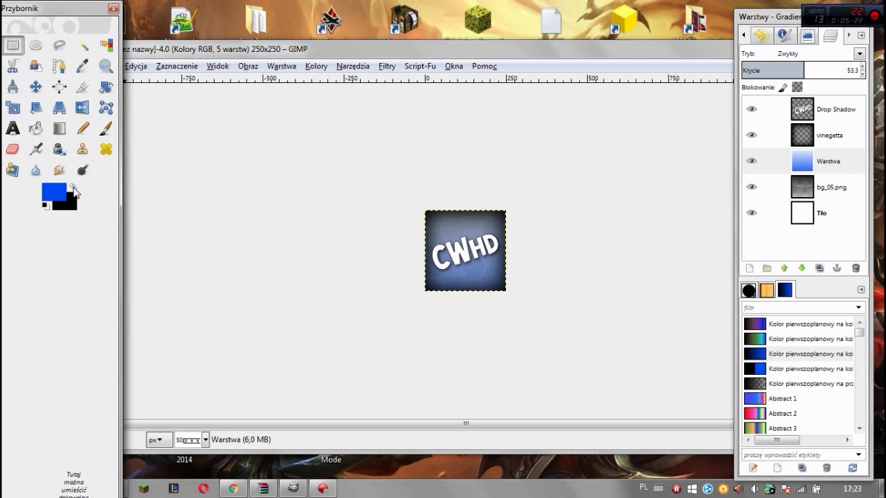
left_click(353, 286)
left_click(346, 337)
left_click(72, 187)
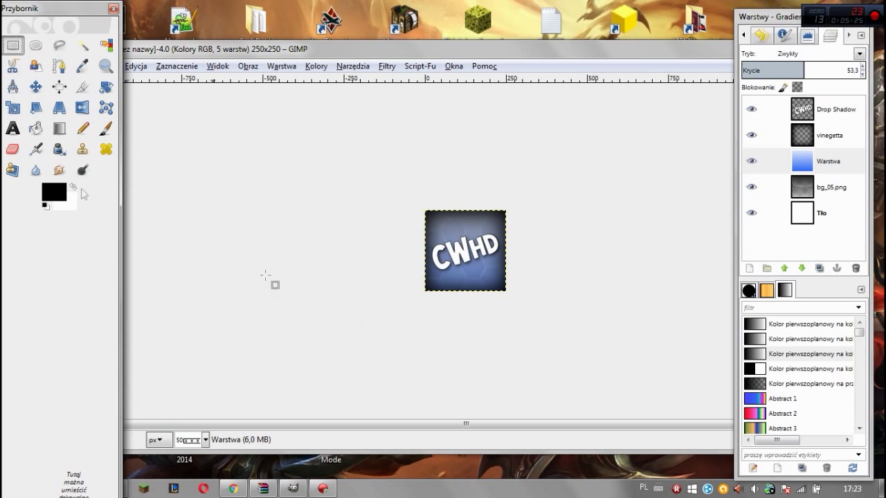
scroll(421, 345, "up", 2)
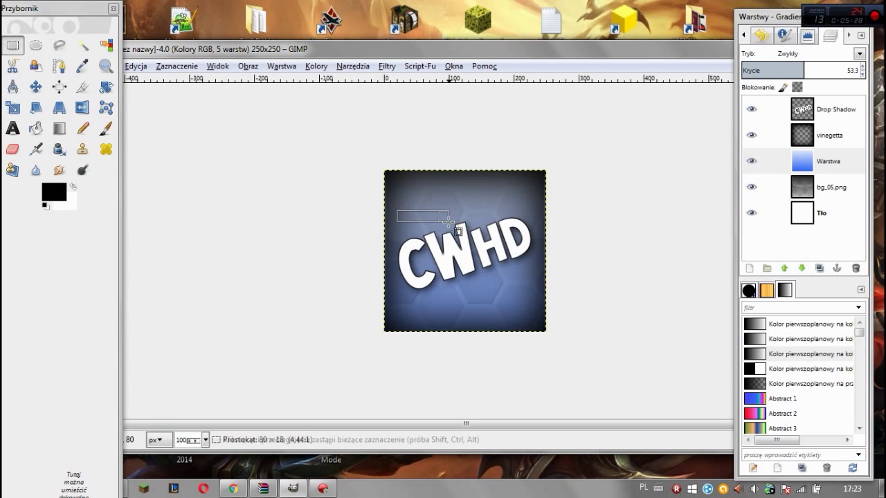
Add a new transparent layer named paski and select a small bar area above the text
left_click(749, 269)
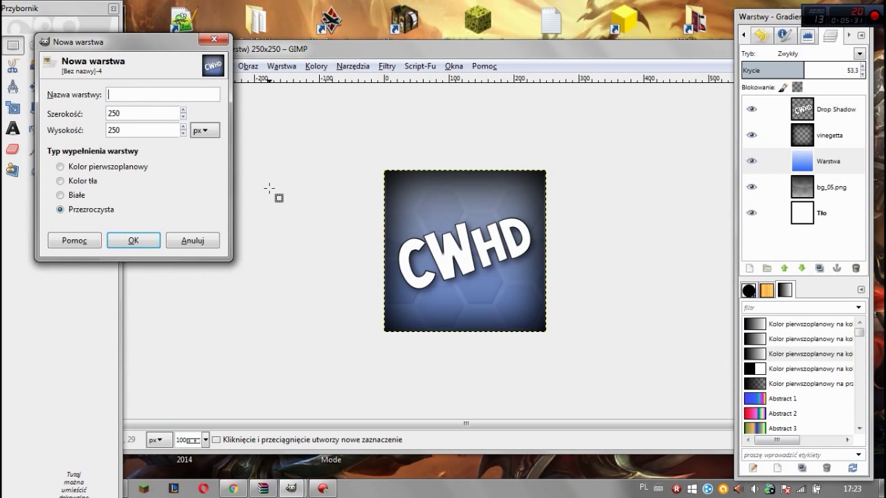
type("paski")
key("Return")
mouse_move(397, 214)
left_mouse_down()
mouse_move(440, 223)
mouse_move(430, 222)
left_mouse_up()
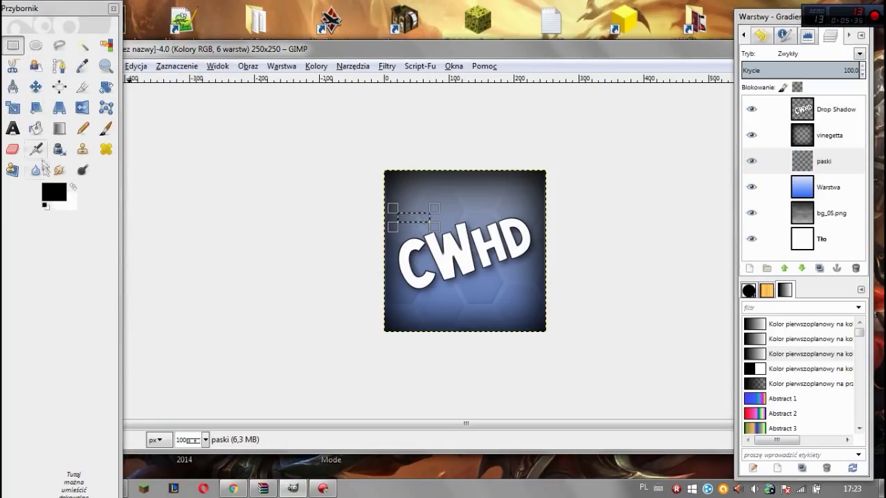
Paint the selected bar area white with the Paintbrush
left_click(74, 186)
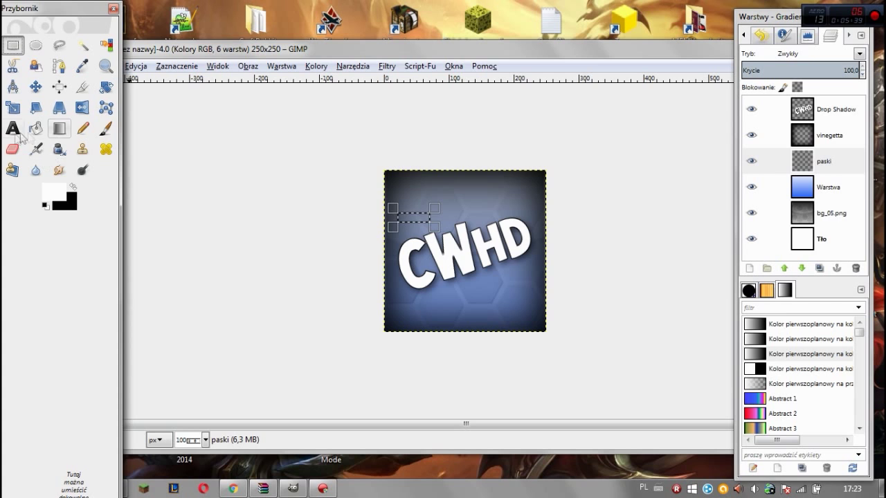
left_click(106, 129)
left_click_drag(391, 218, 430, 217)
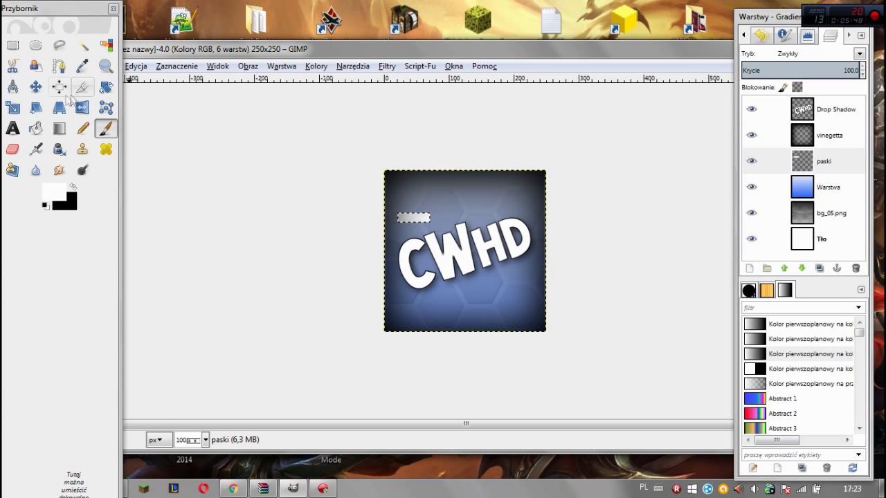
Remove the selection and rotate the paski layer so the bar matches the text's tilt
left_click(106, 87)
left_click(416, 218)
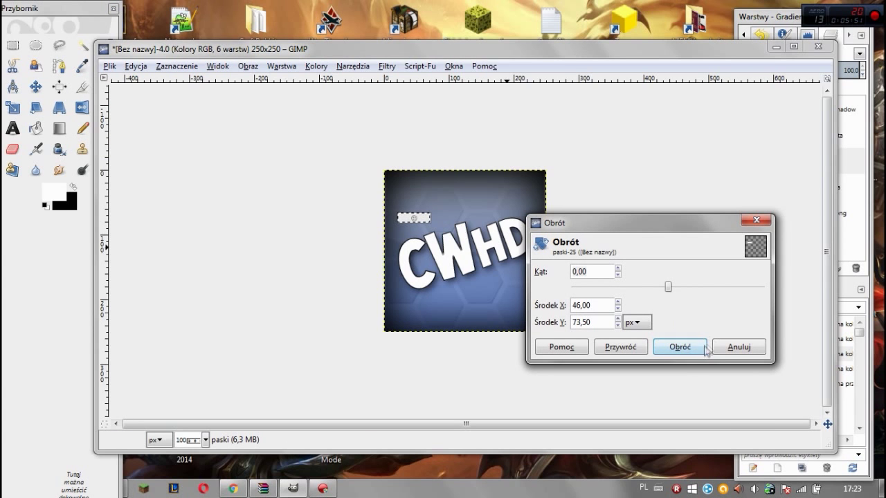
left_click(703, 348)
left_click(181, 66)
left_click(191, 95)
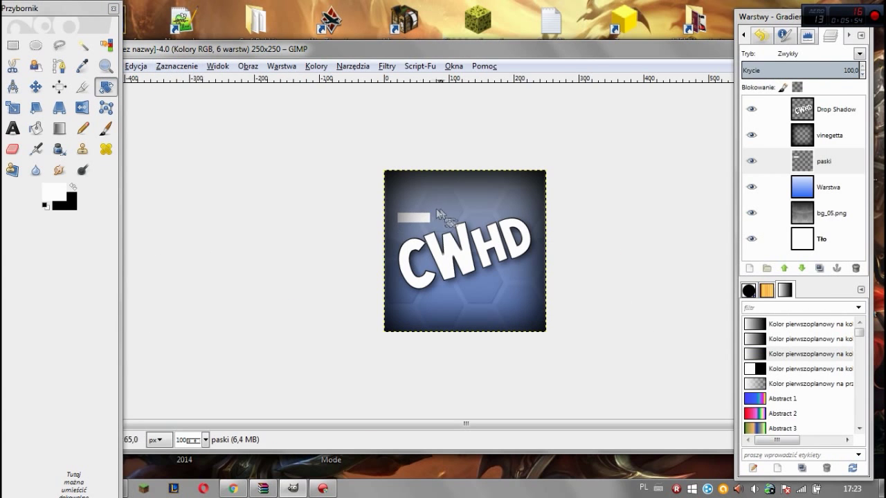
left_click(430, 221)
left_click_drag(537, 182, 518, 150)
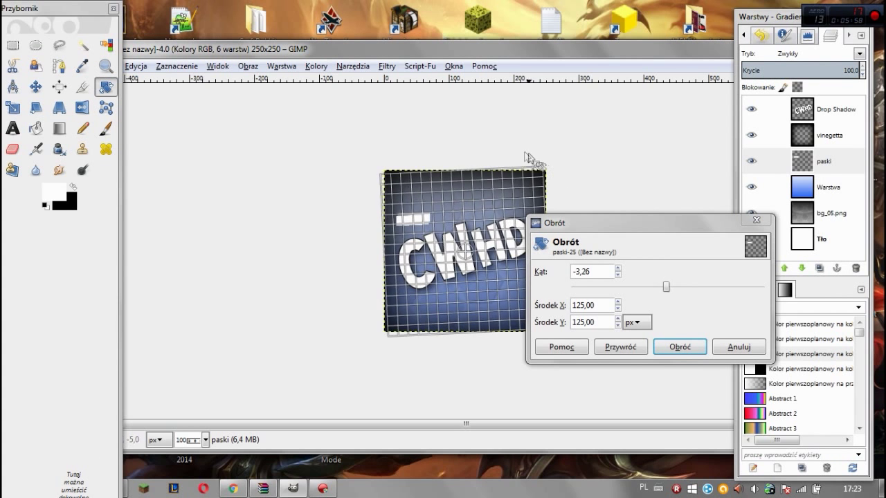
left_click(677, 347)
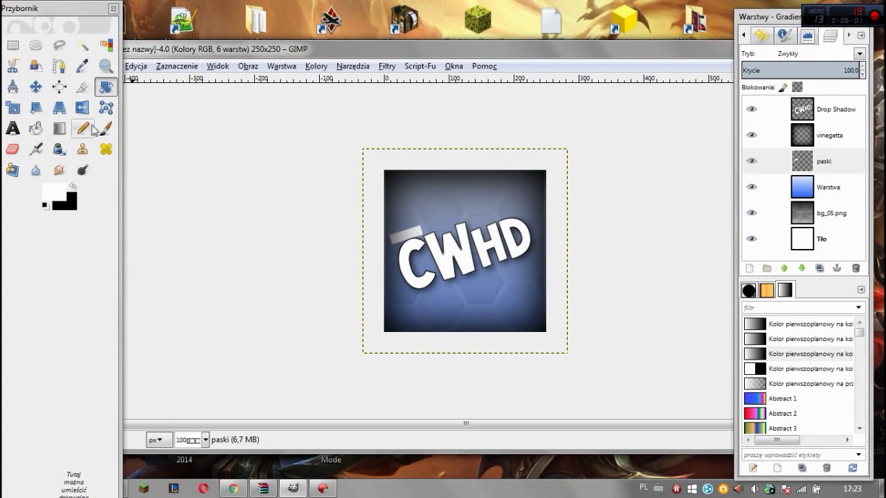
left_click(31, 91)
Position the white bar just above the C and load its outline via Alpha to Selection
left_click_drag(416, 231, 419, 220)
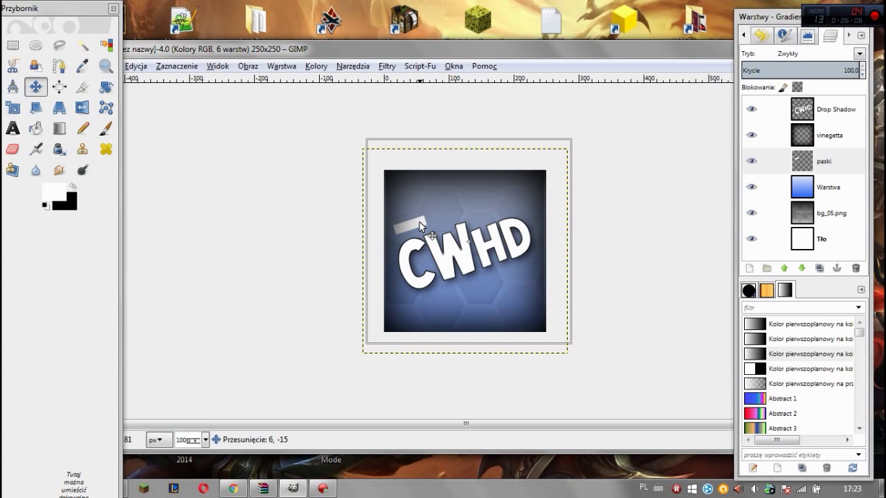
left_click_drag(418, 221, 419, 222)
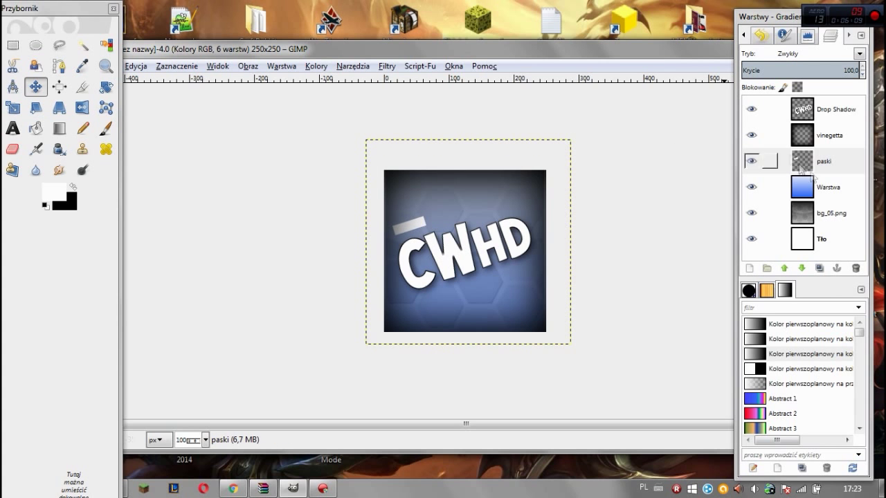
right_click(768, 161)
left_click(715, 315)
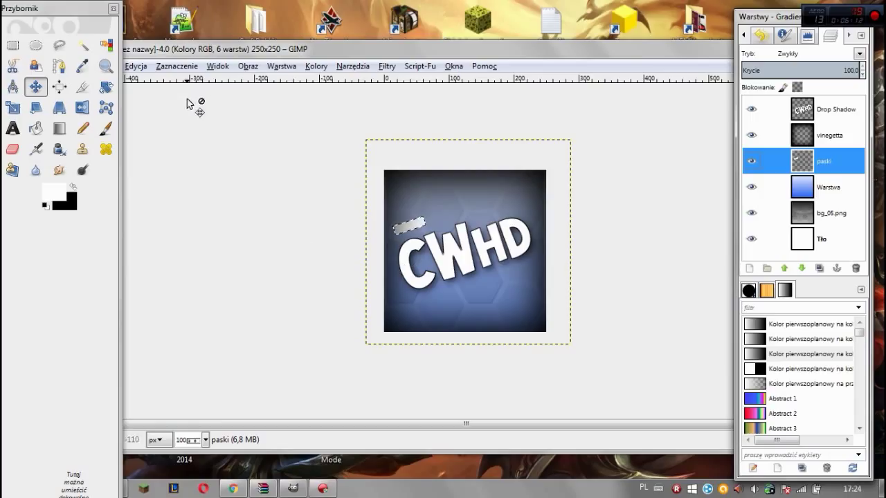
key("ctrl+shift+a")
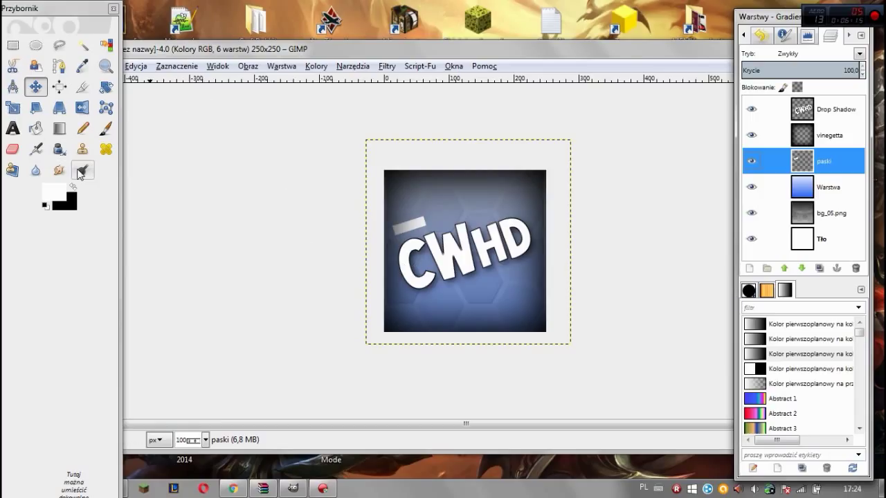
left_click(150, 67)
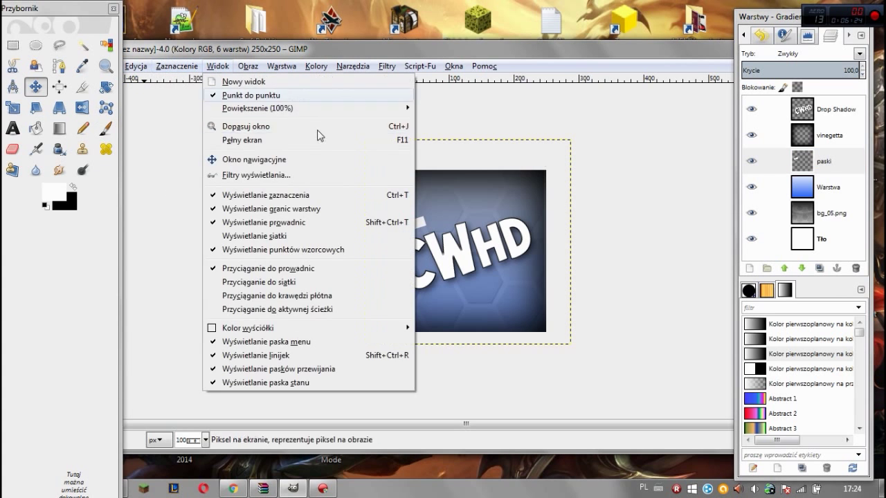
Select the stripe's pixels on paski, switch to the Paintbrush, and hide the Tło layer
left_click(803, 161)
right_click(803, 161)
left_click(699, 316)
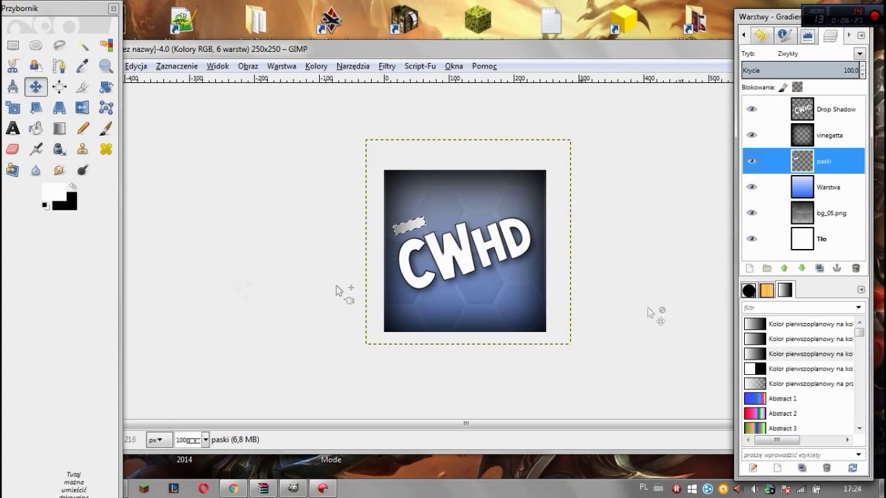
key("p")
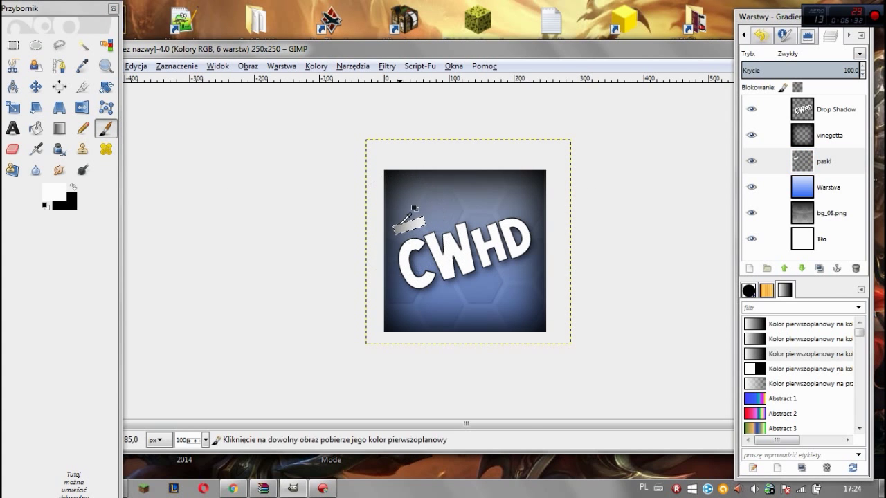
left_click(751, 187)
left_click(752, 213)
left_click(751, 187)
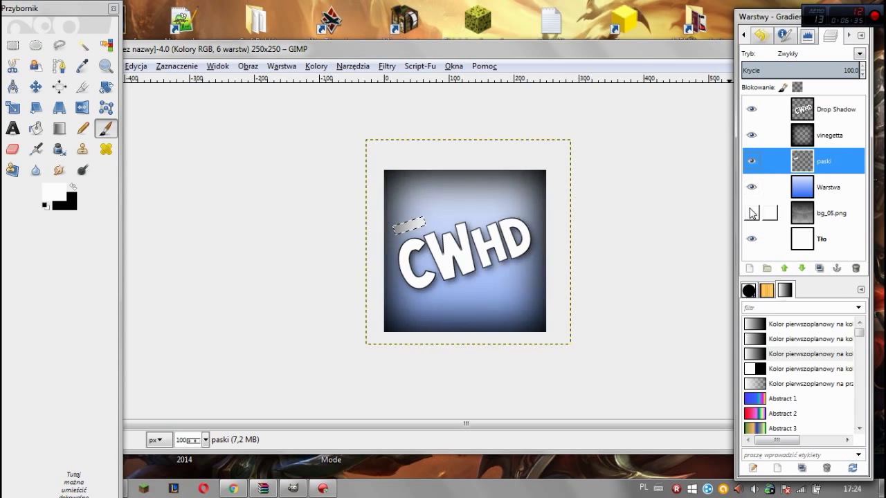
left_click(751, 212)
left_click(752, 239)
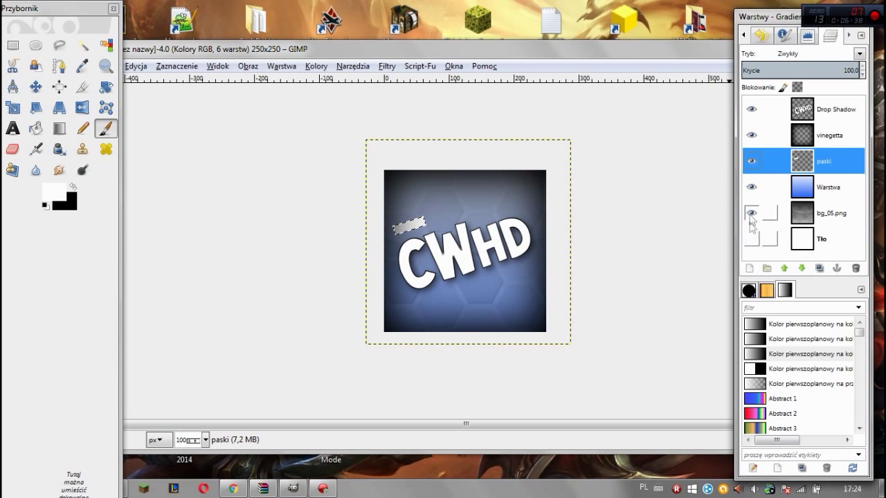
Paint the selected stripe solid white and remove the selection
left_click(325, 197)
left_click(135, 66)
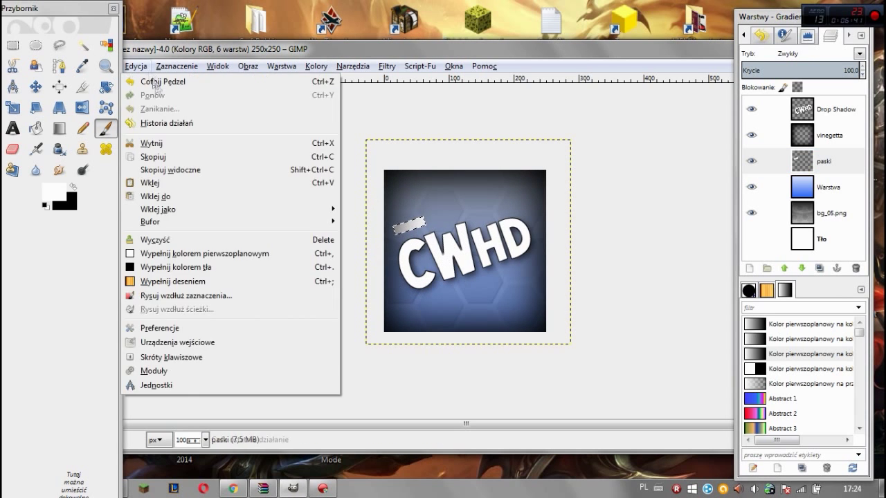
left_click(188, 114)
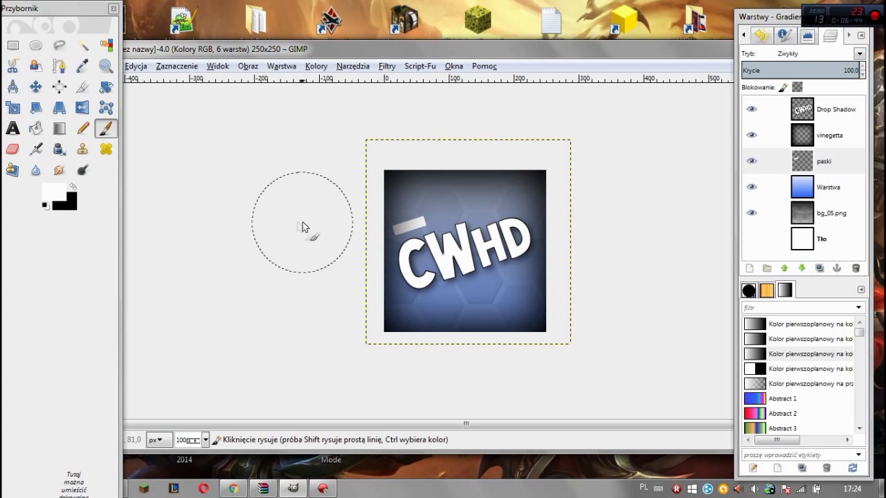
right_click(795, 163)
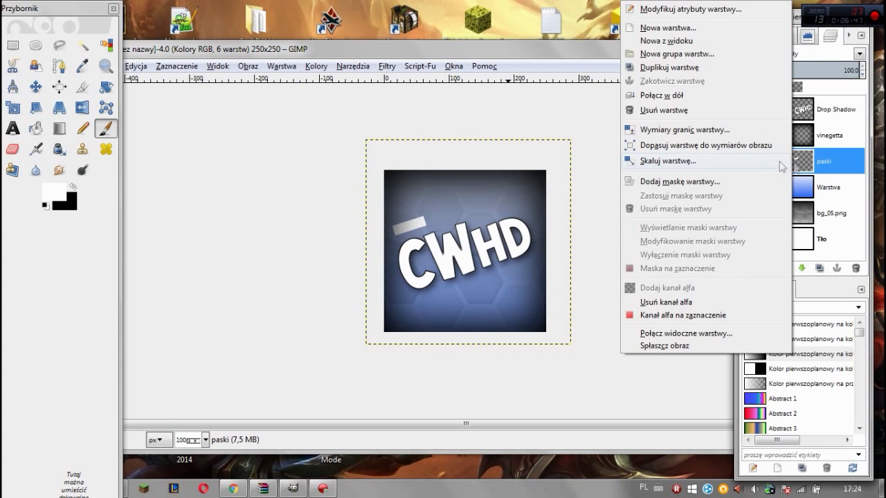
Duplicate the stripe twice and place the copies in a row to its right
left_click(676, 67)
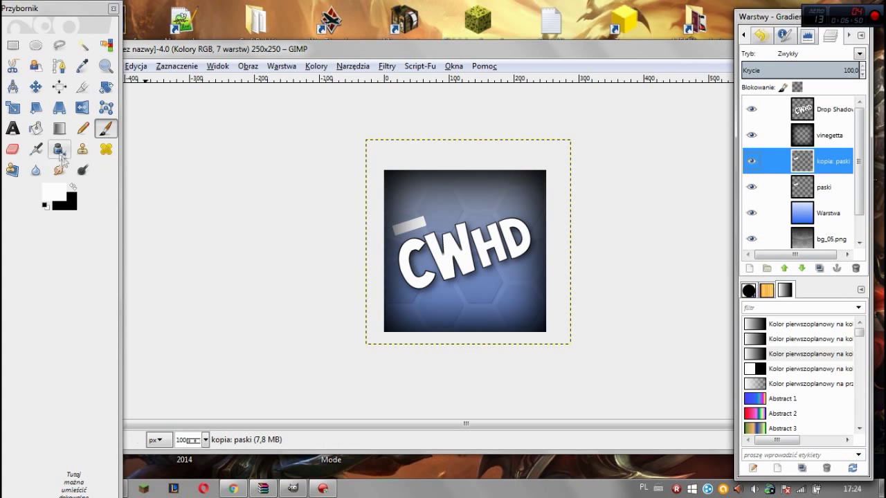
left_click(36, 87)
left_click_drag(444, 249, 463, 211)
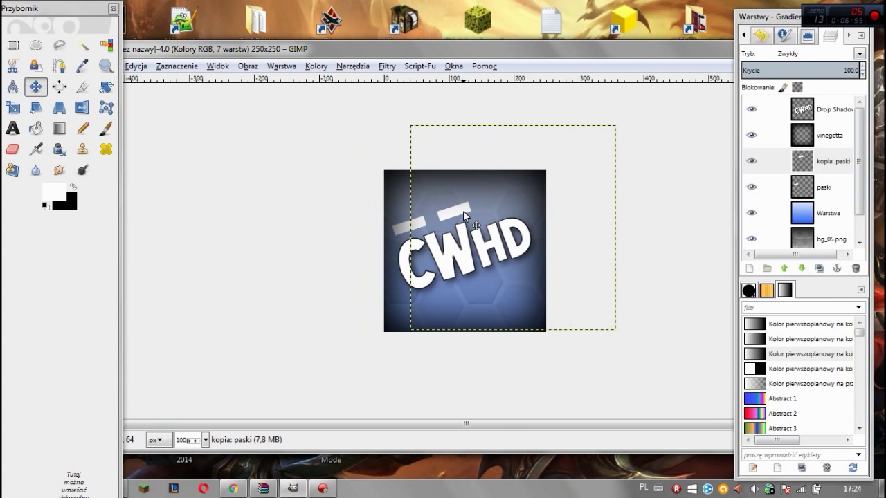
right_click(827, 163)
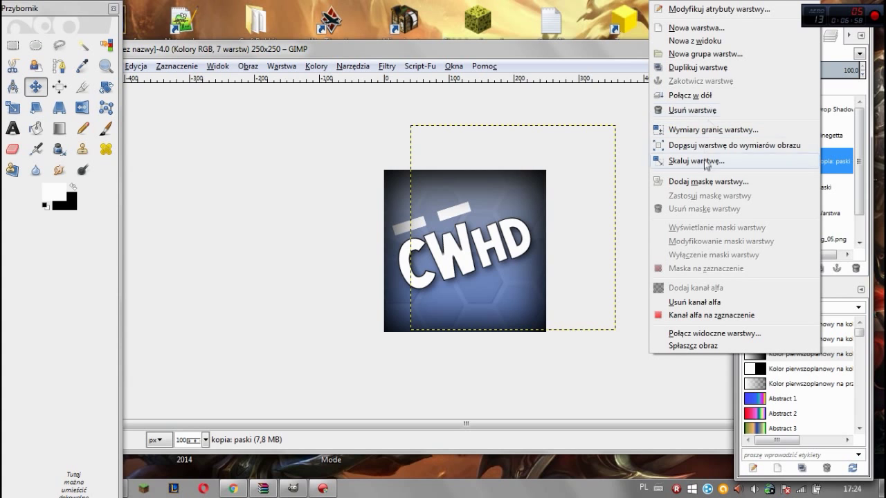
left_click(706, 70)
left_click_drag(468, 213, 510, 194)
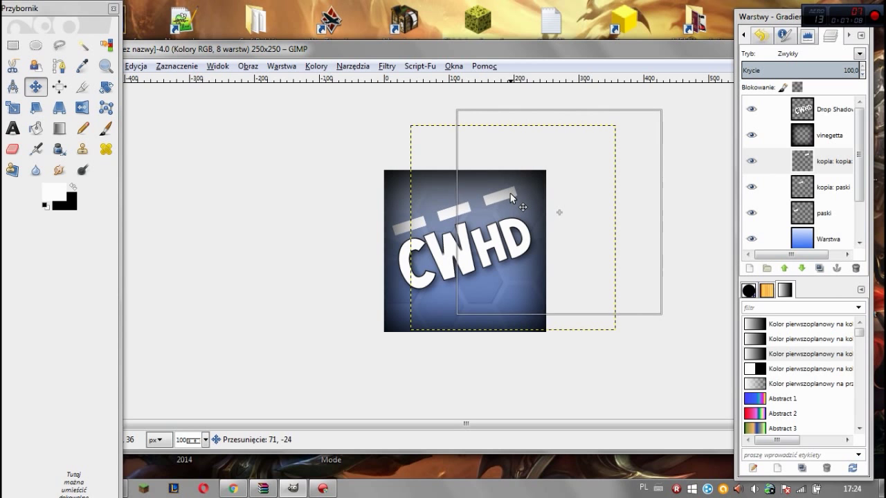
Merge both stripe copies down into paski and nudge the row slightly
left_click(795, 165)
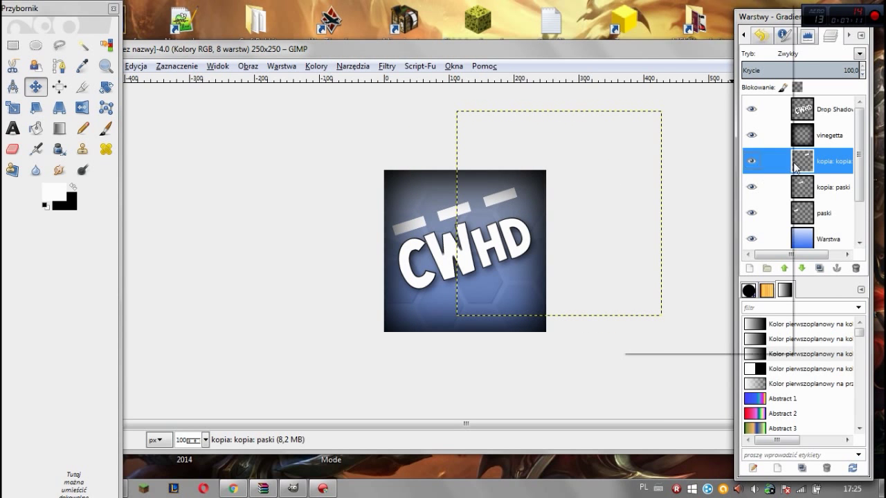
right_click(795, 165)
left_click(715, 103)
right_click(823, 139)
left_click(747, 237)
left_click(751, 158)
left_click(751, 159)
left_click(458, 210)
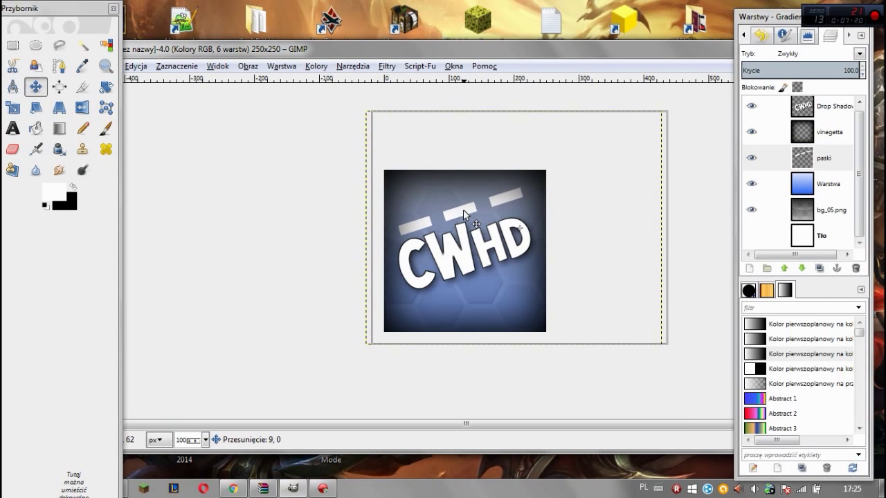
left_click_drag(458, 210, 464, 212)
Rotate the stripe row about 1.78° and reposition it above CWHD
left_click(106, 86)
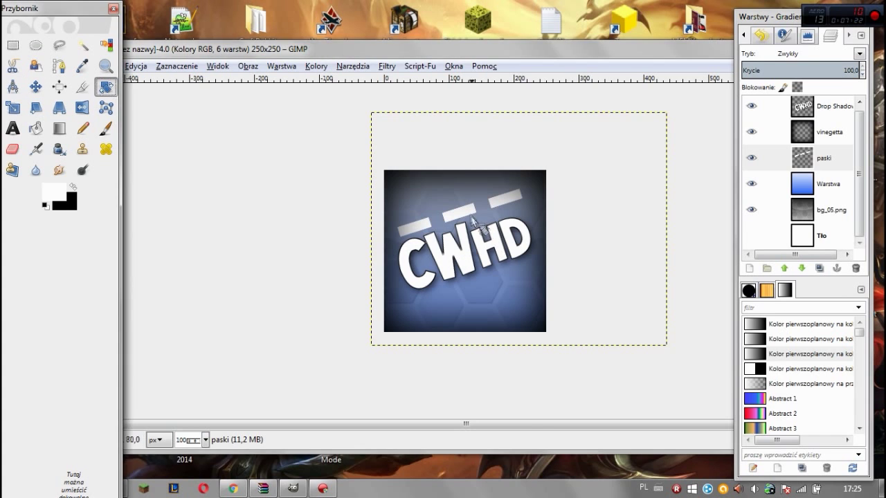
left_click(542, 189)
left_click_drag(648, 128, 657, 125)
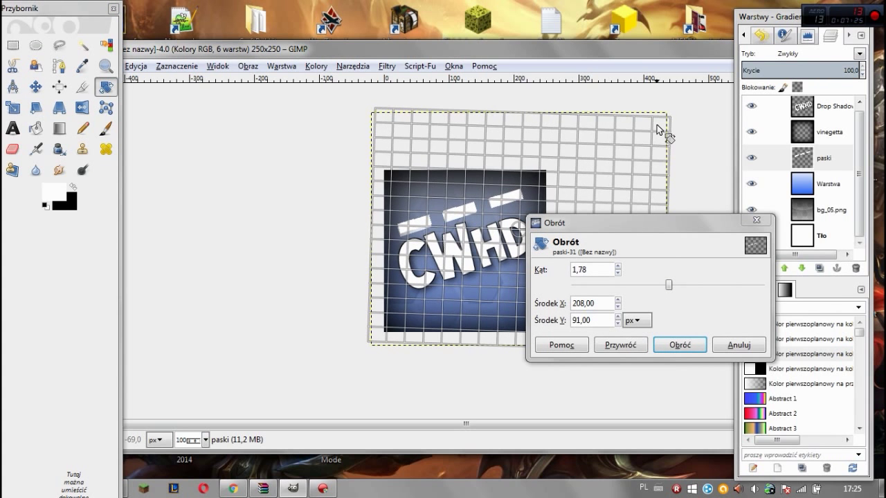
left_click(674, 346)
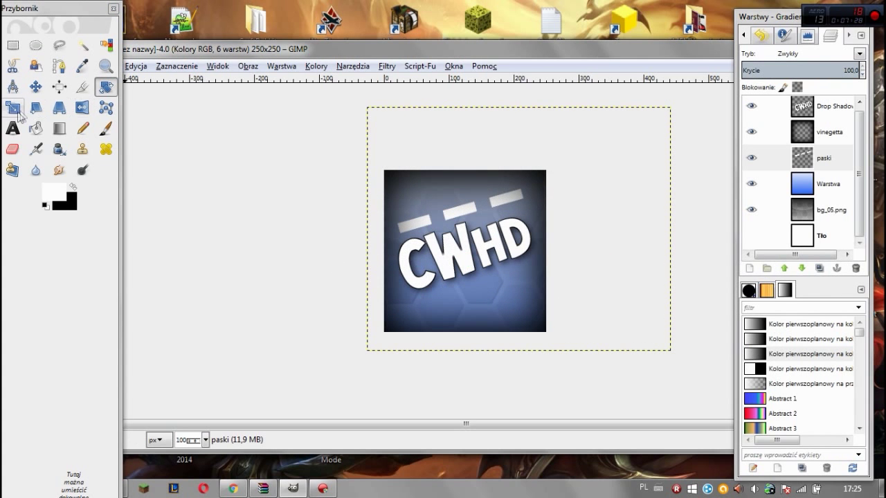
left_click(35, 87)
left_click_drag(464, 207, 461, 212)
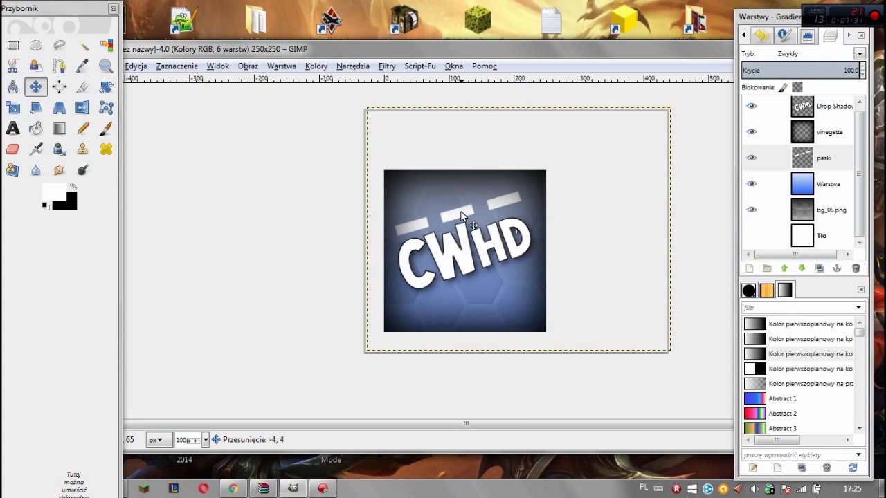
left_click(176, 67)
left_click(801, 158)
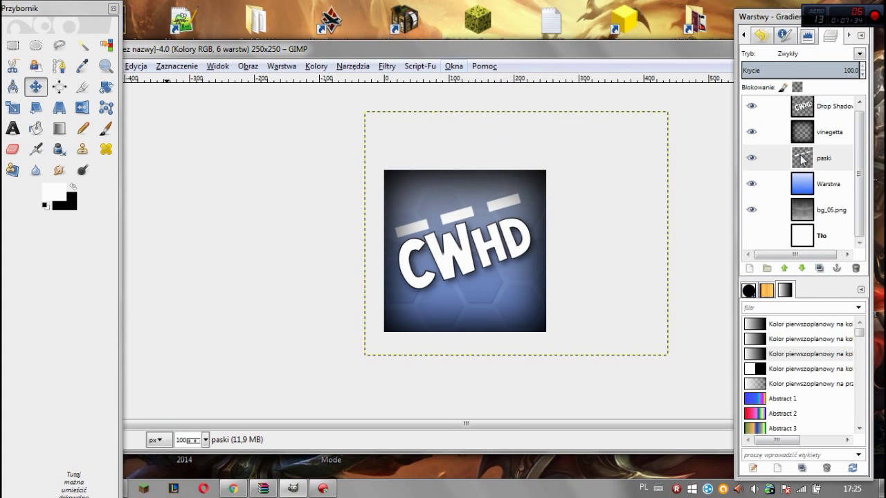
Duplicate paski as kopia: paski and drag it below the CWHD lettering as a second stripe row
right_click(801, 158)
left_click(688, 69)
left_click_drag(462, 211, 481, 289)
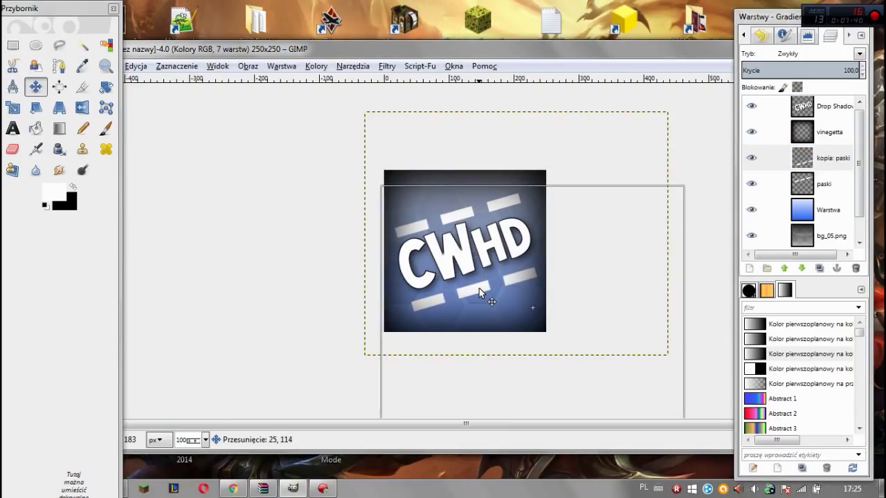
left_click_drag(480, 287, 484, 284)
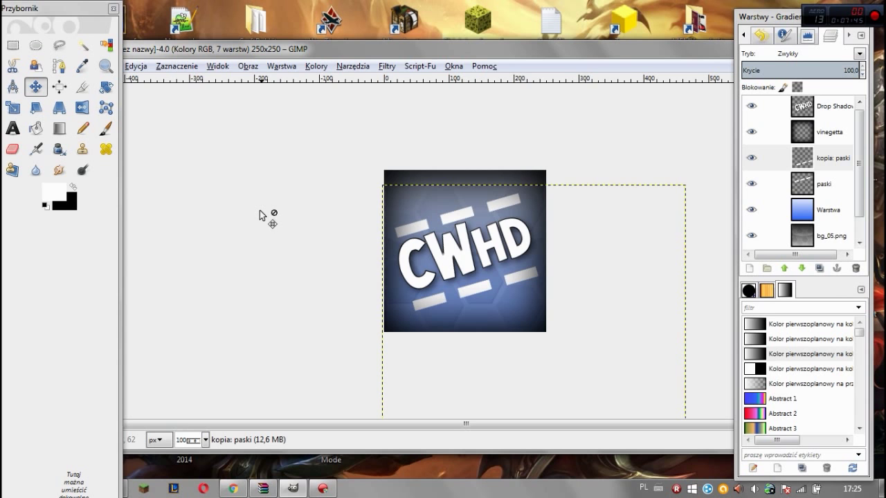
key("minus")
key("minus")
key("plus")
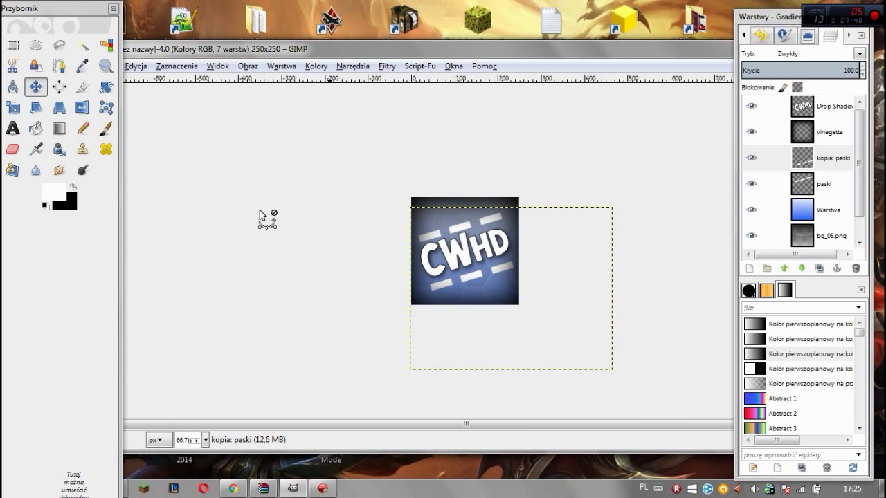
left_click_drag(198, 53, 237, 54)
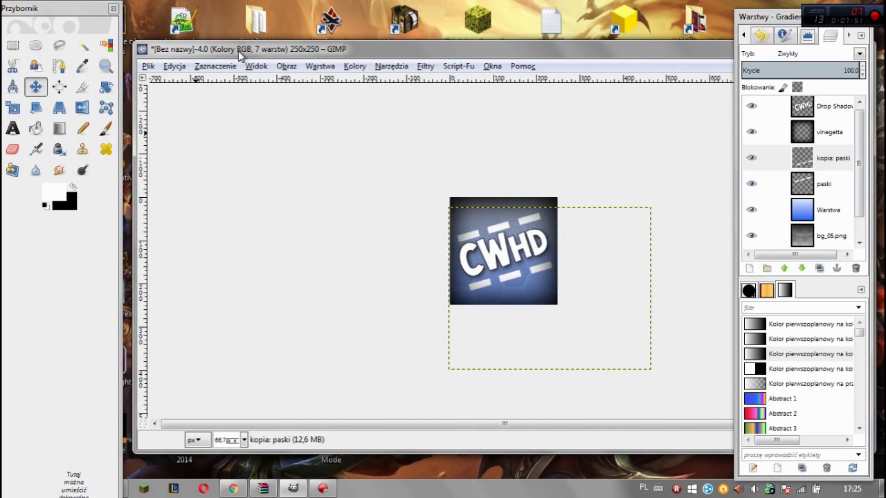
Export the avatar as icon2.png to the Desktop with PNG compression level 9
left_click(149, 66)
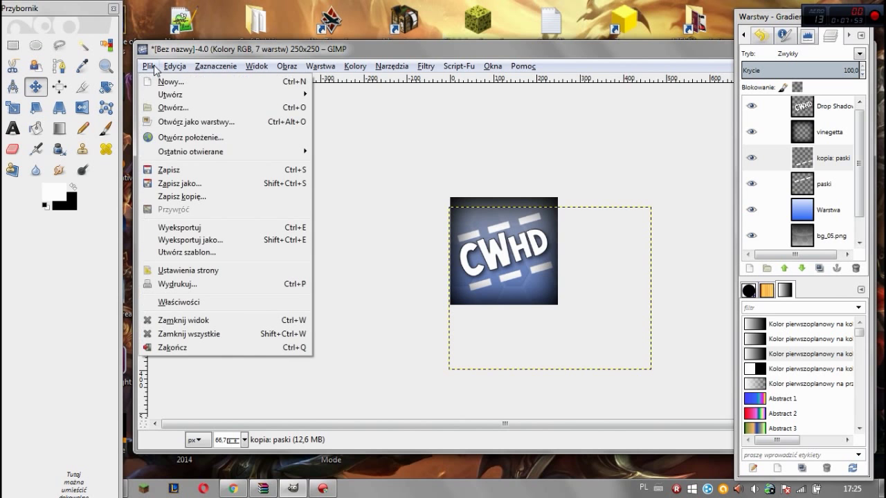
left_click(206, 240)
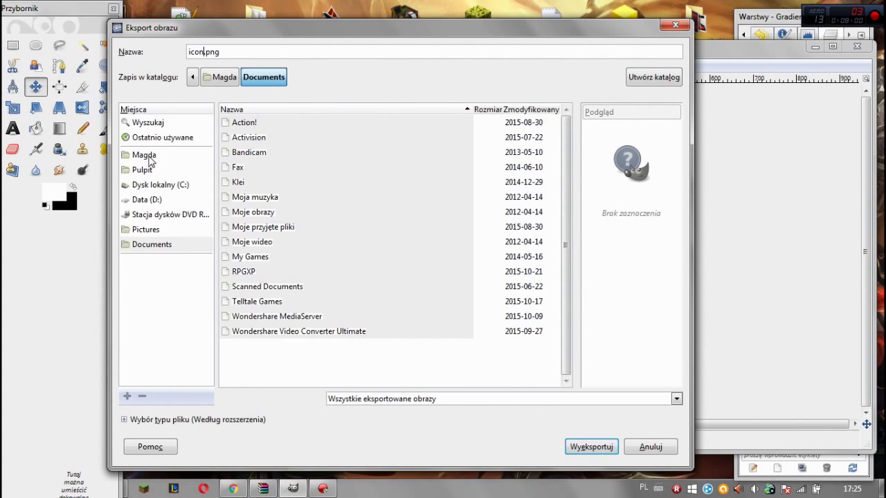
left_click(144, 170)
left_click(203, 52)
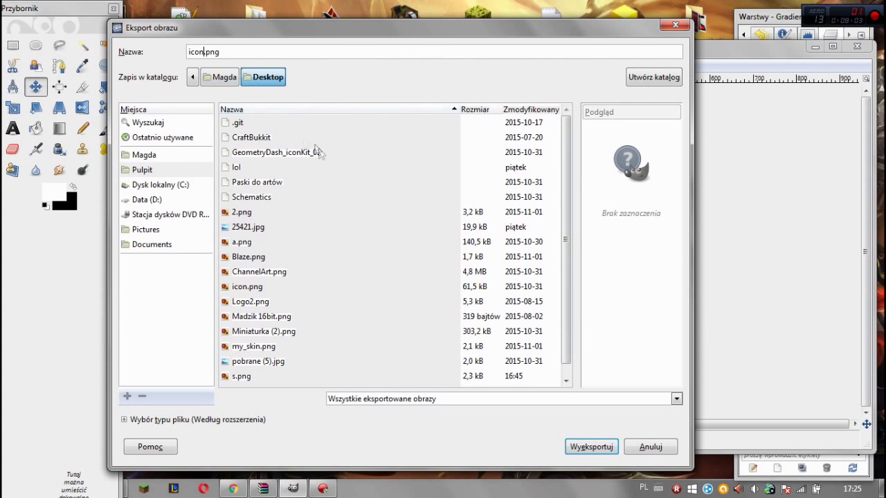
type("2")
left_click(603, 448)
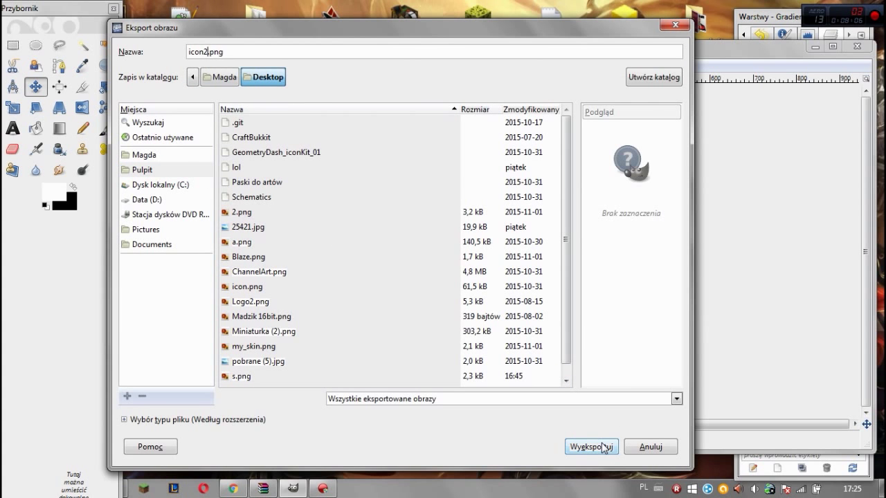
left_click(601, 447)
left_click(460, 363)
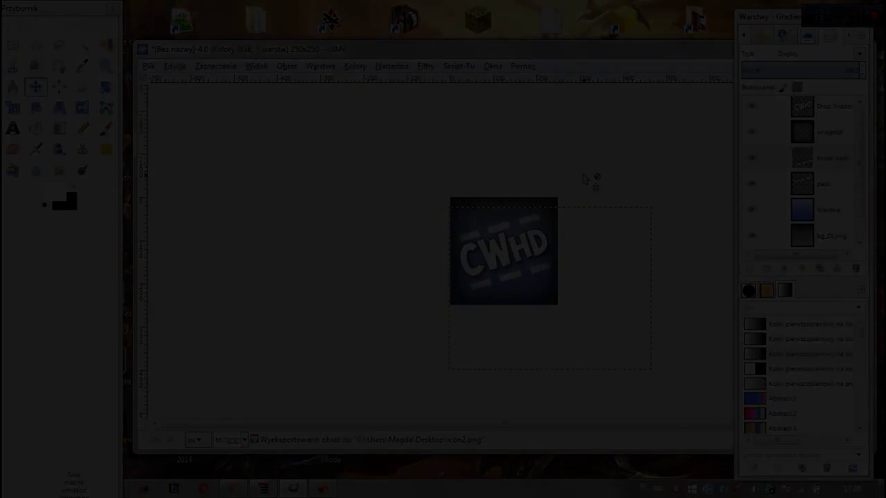